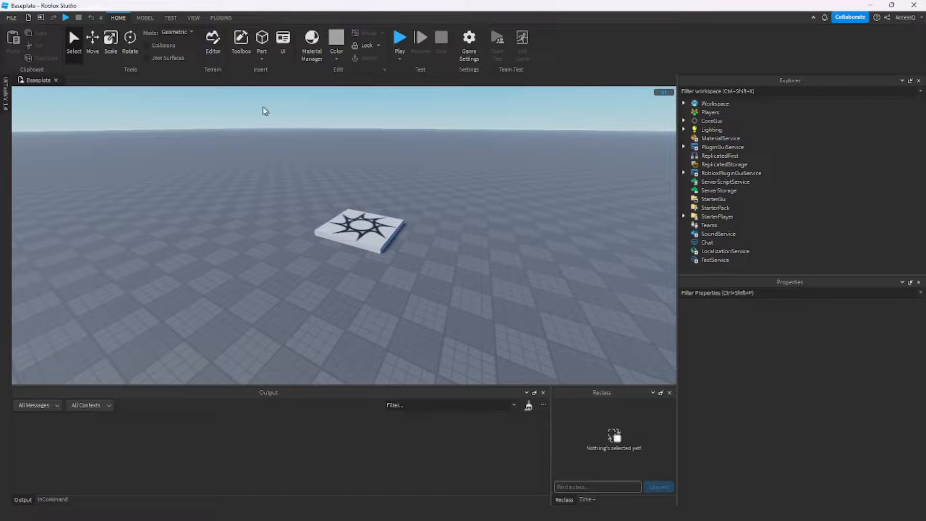
key(q)
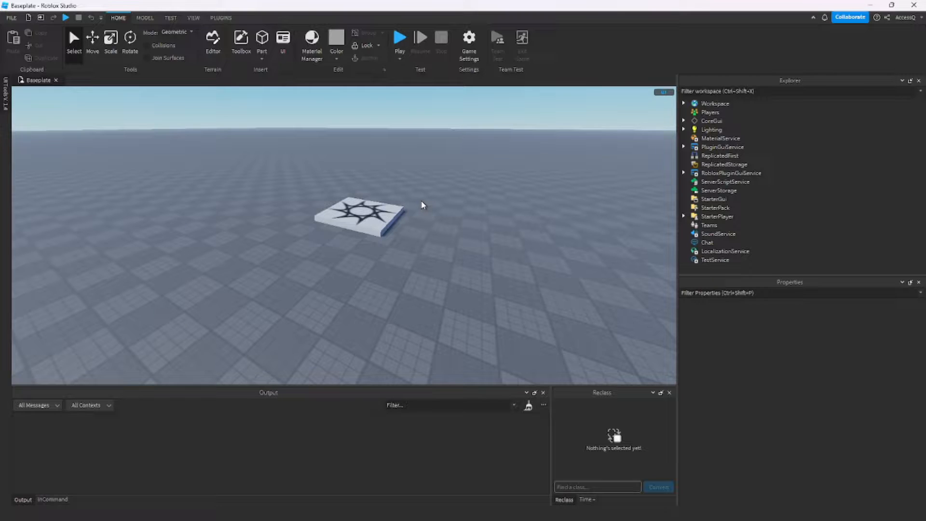
scroll(488, 199, down, 1)
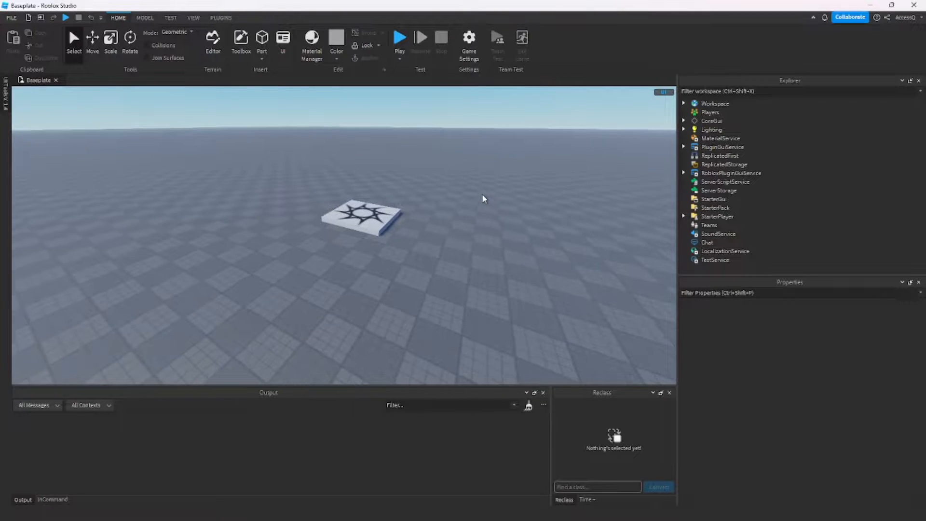
scroll(308, 295, down, 2)
Search the Toolbox plugins for "ViewportFrame Editor"
click(245, 61)
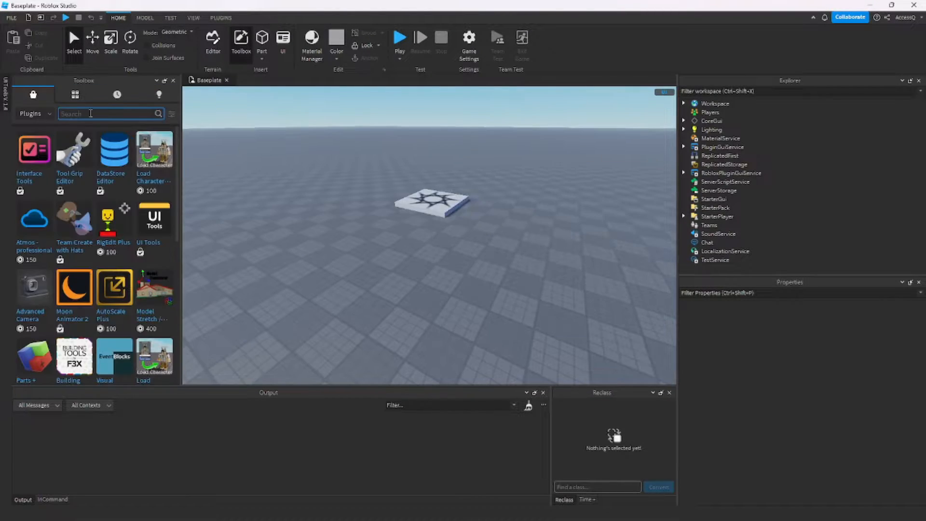
click(49, 114)
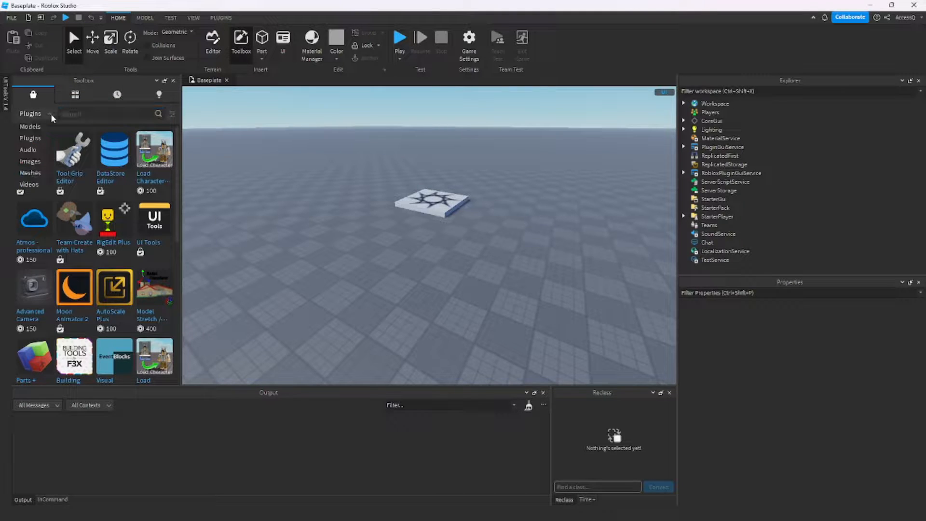
click(27, 138)
click(97, 113)
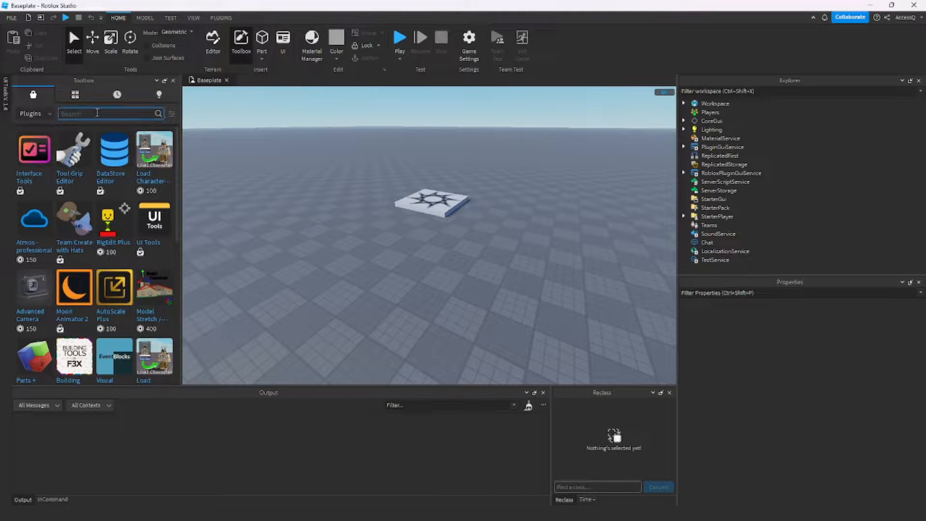
text(ViewportFra)
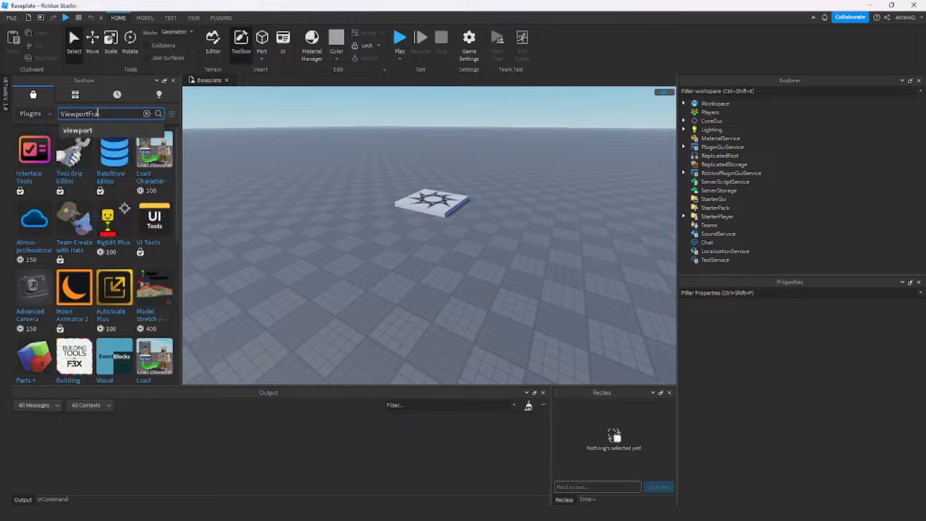
text(me Editor)
key(Return)
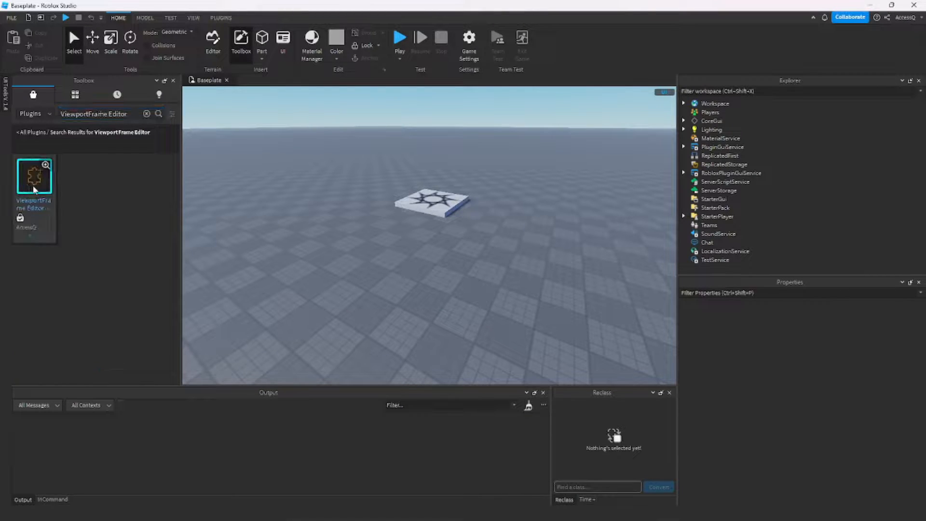
View the details of the ViewportFrame Editor plugin in the search results, and close the Toolbox
click(38, 173)
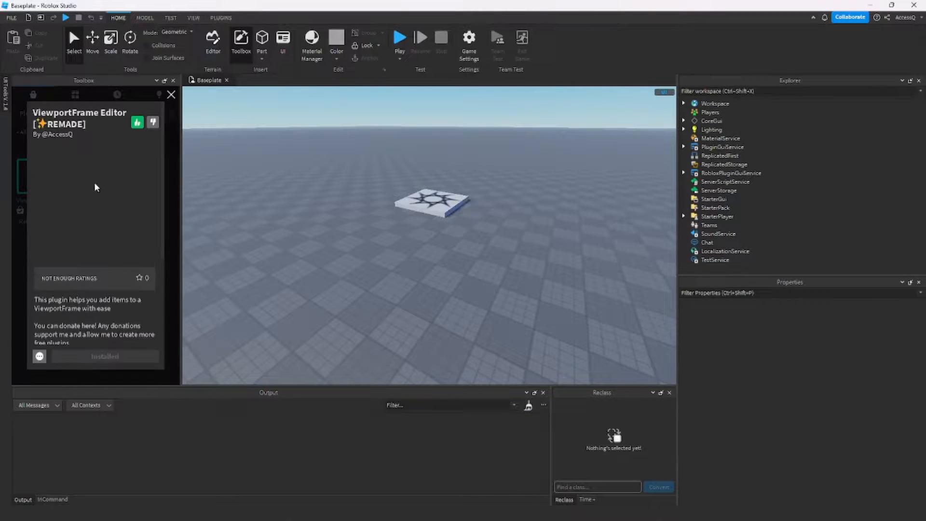
click(171, 94)
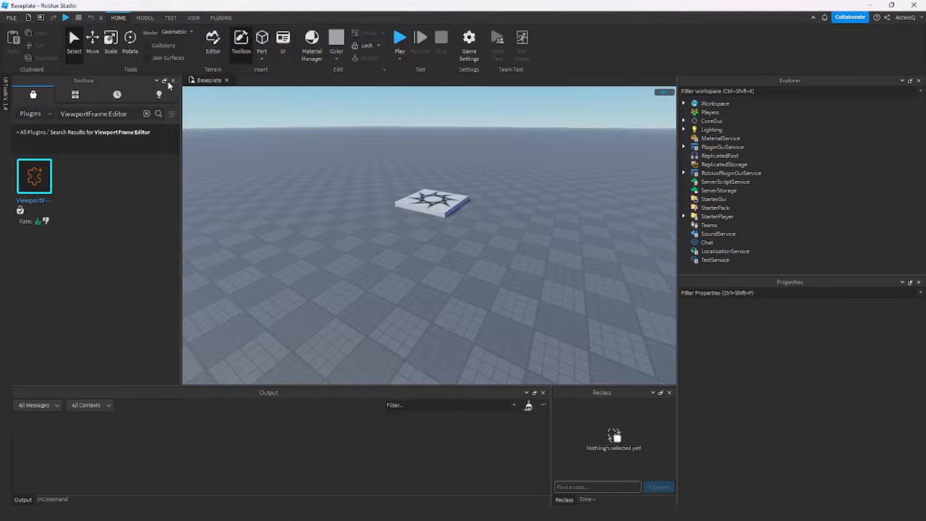
click(172, 80)
Open the ViewportFrame Editor plugin and move its window clear of the spawn platform in the 3D view
click(221, 17)
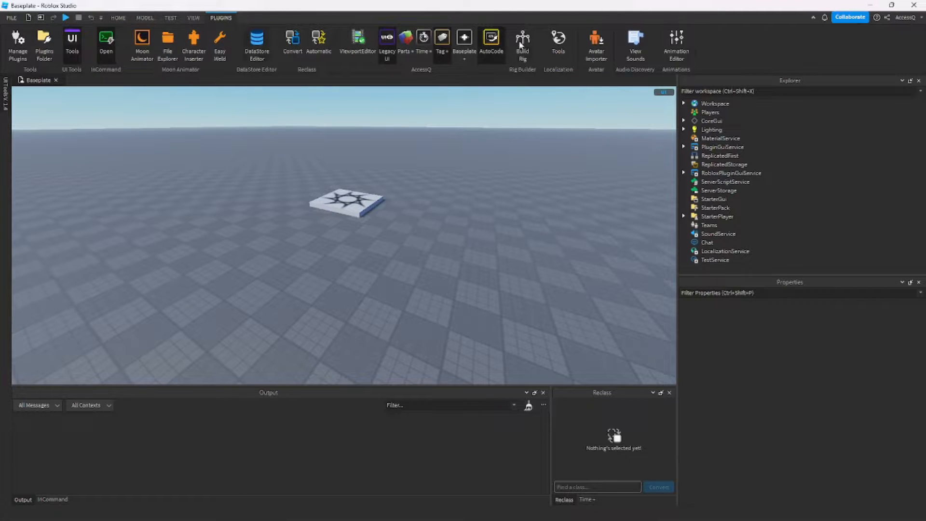
click(358, 41)
drag(361, 129, 576, 125)
Insert the Classic House model from the Toolbox models into the scene beside the spawn platform
click(116, 18)
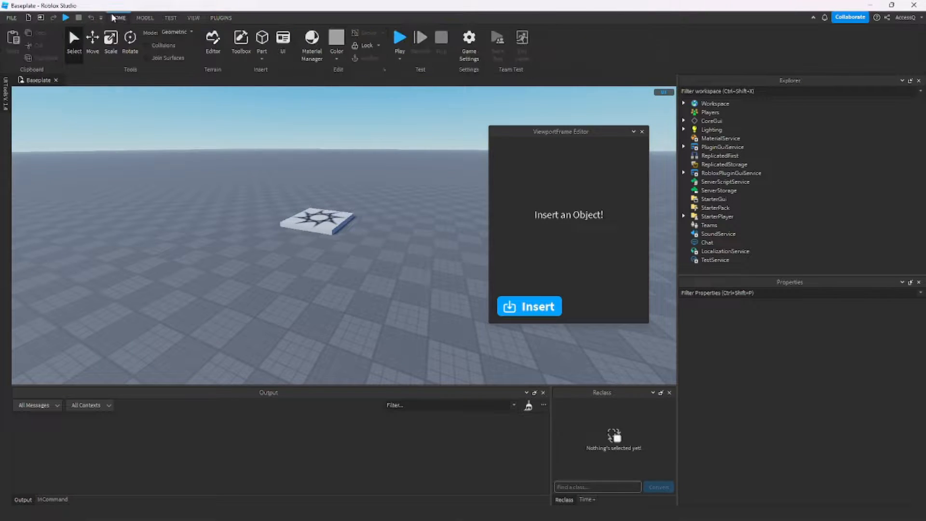
click(240, 41)
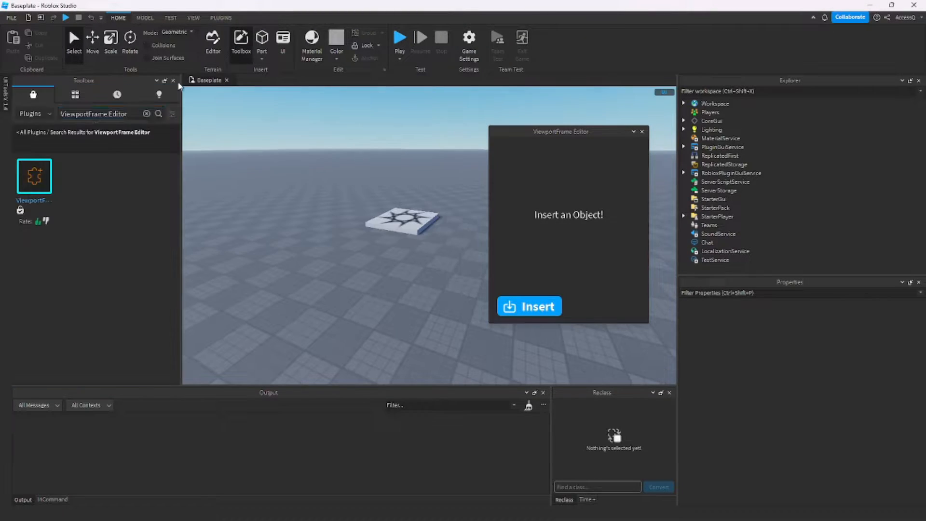
click(47, 118)
click(41, 127)
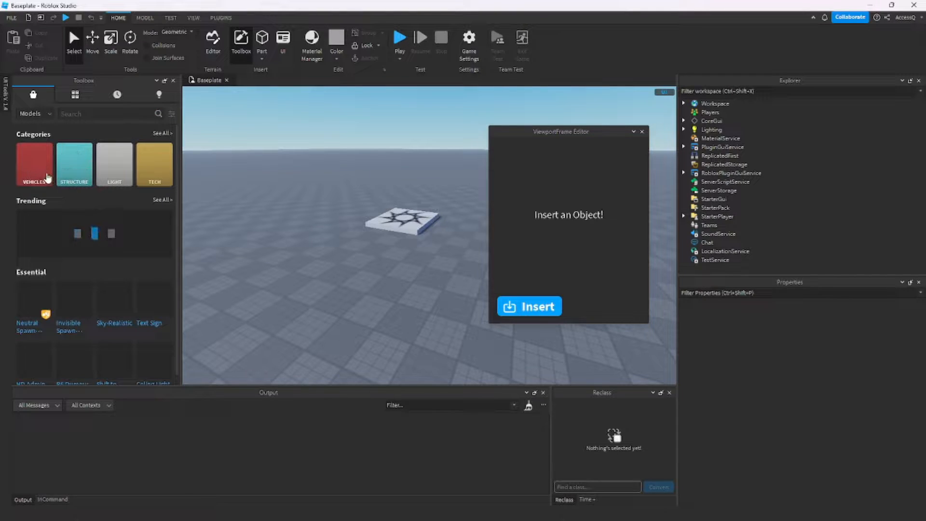
mouse_move(39, 193)
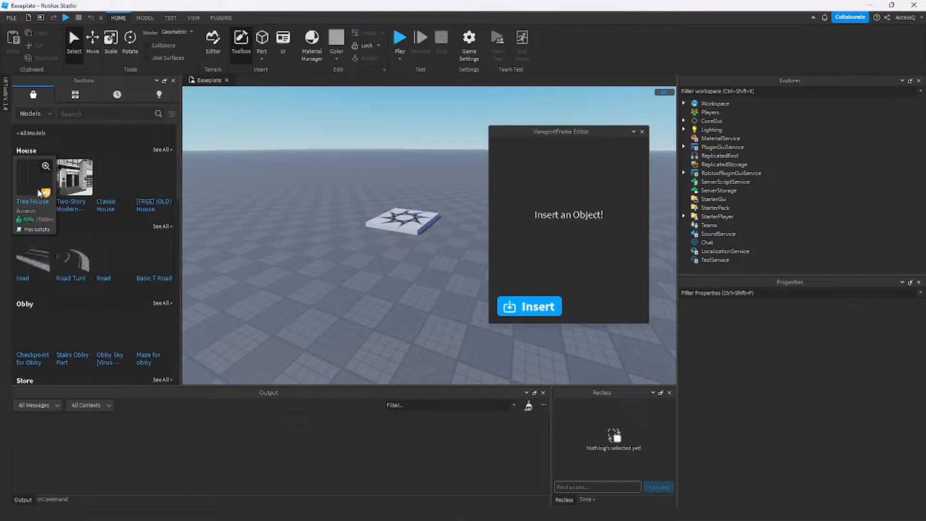
mouse_move(123, 194)
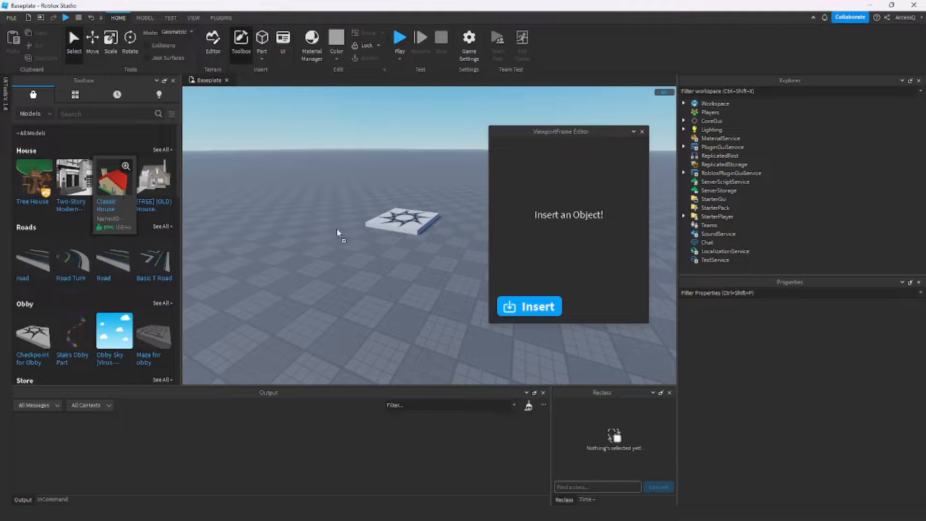
mouse_move(336, 229)
mouse_down()
mouse_move(313, 250)
mouse_move(294, 181)
mouse_move(333, 241)
mouse_up()
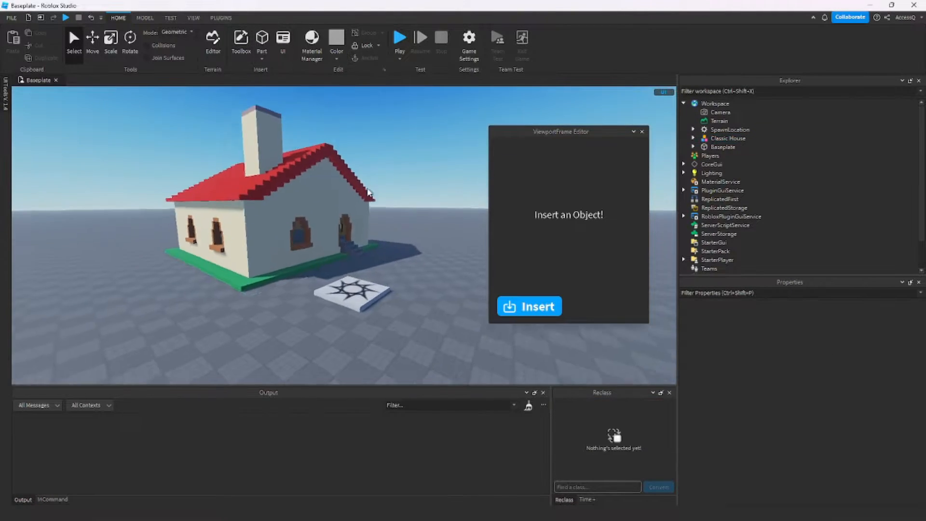
Select the Classic House model and insert it into the ViewportFrame Editor
scroll(359, 189, down, 10)
click(277, 214)
key(f)
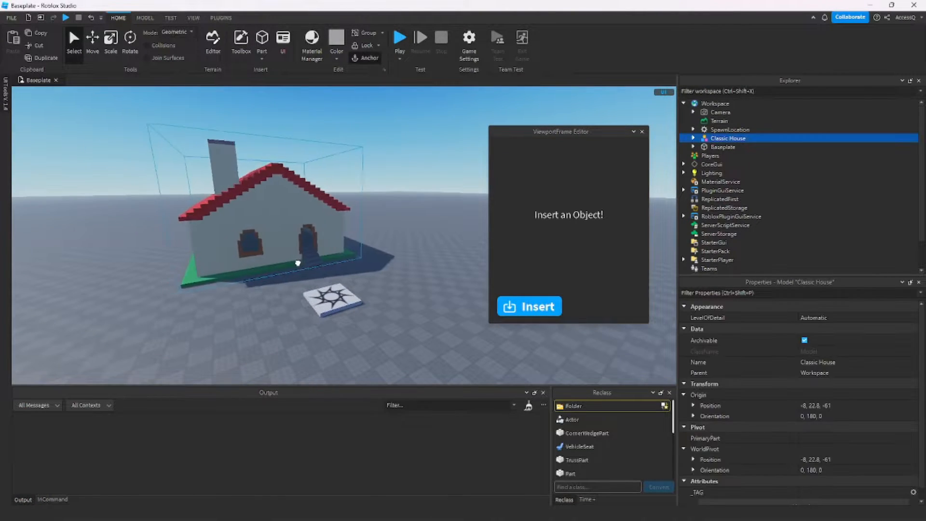
click(363, 265)
right_drag(363, 265, 365, 172)
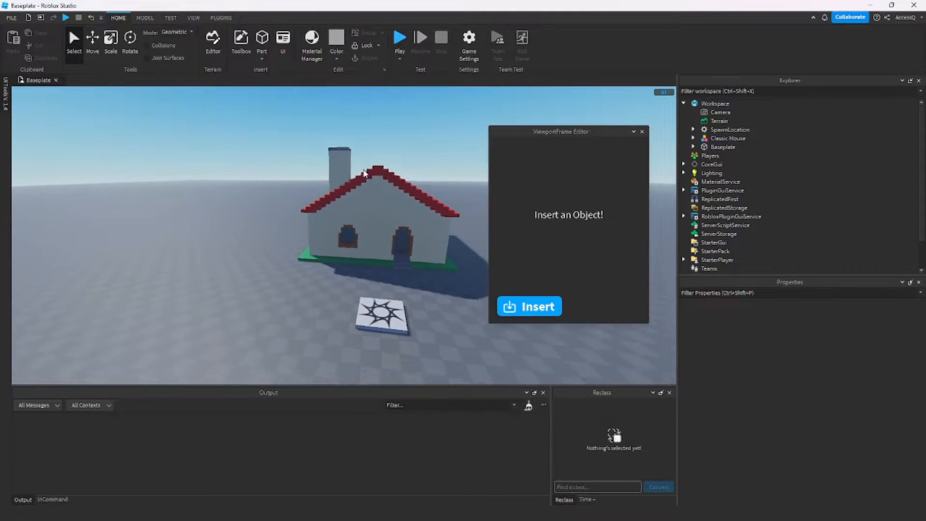
key(d)
key(w)
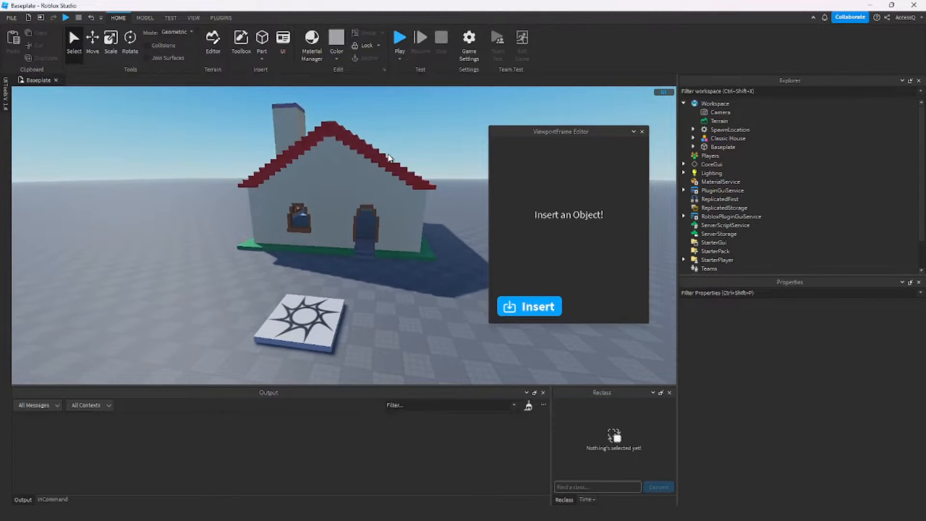
key(s)
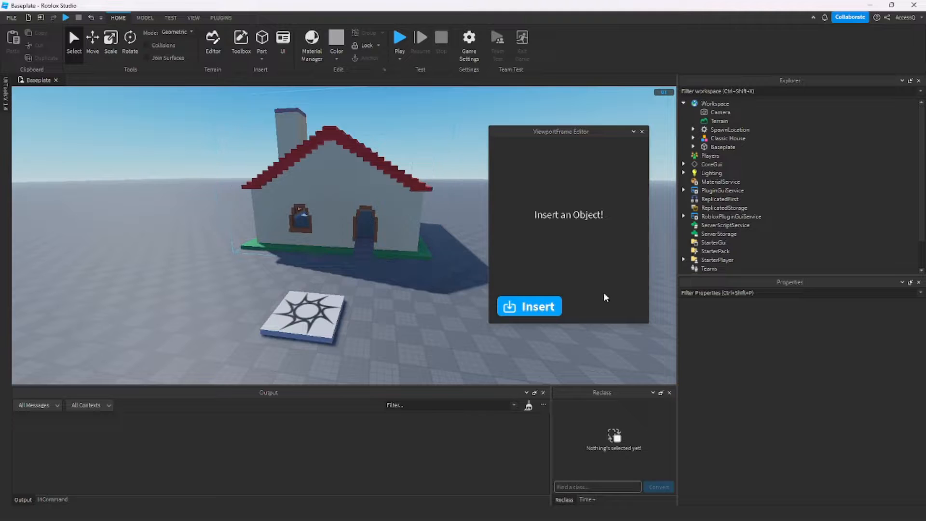
click(347, 211)
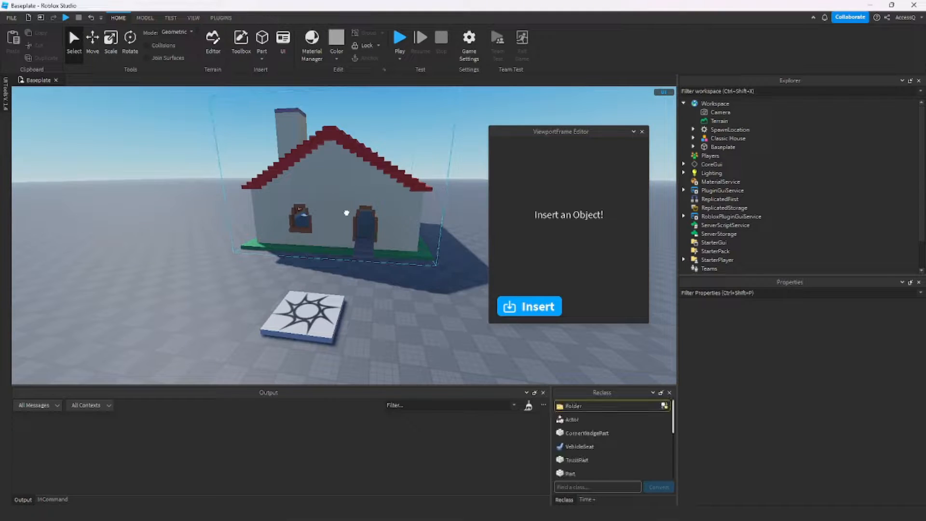
click(526, 308)
Examine how the ViewportFrame Editor preview of the house follows the camera from different distances and angles
key(f)
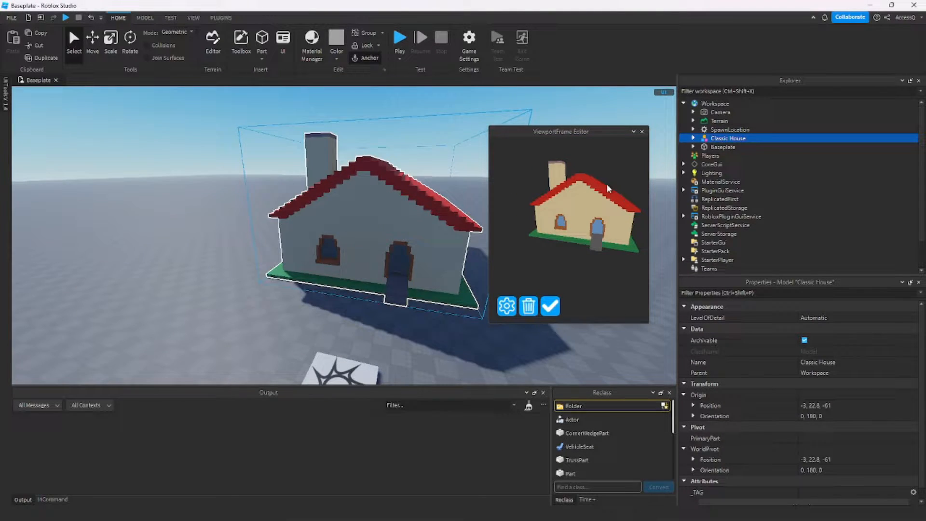
key(s)
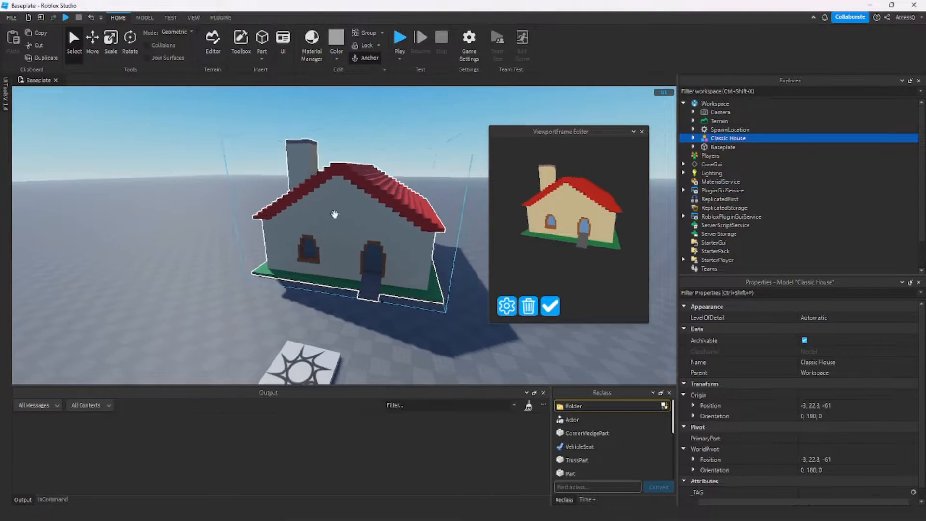
click(349, 142)
key(w)
key(e)
right_drag(359, 159, 275, 189)
key(s)
key(w)
key(s)
key(w)
key(s)
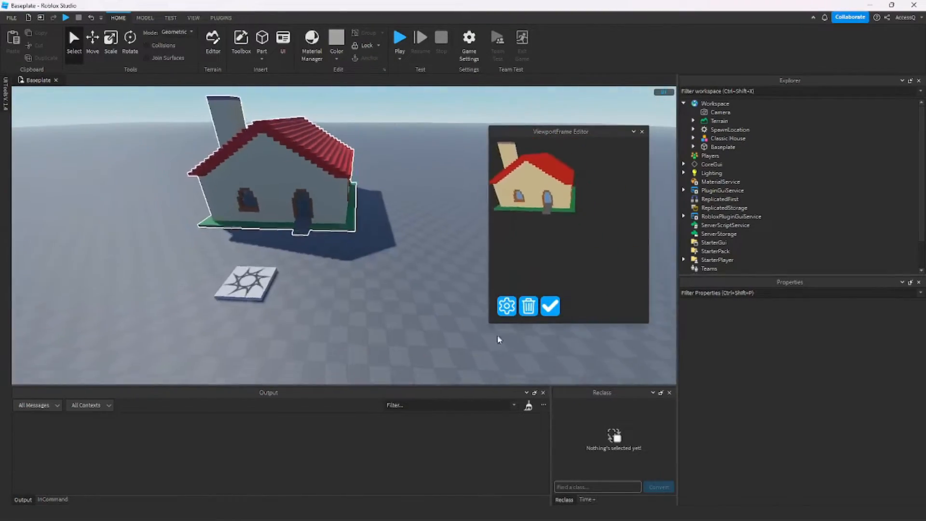
key(a)
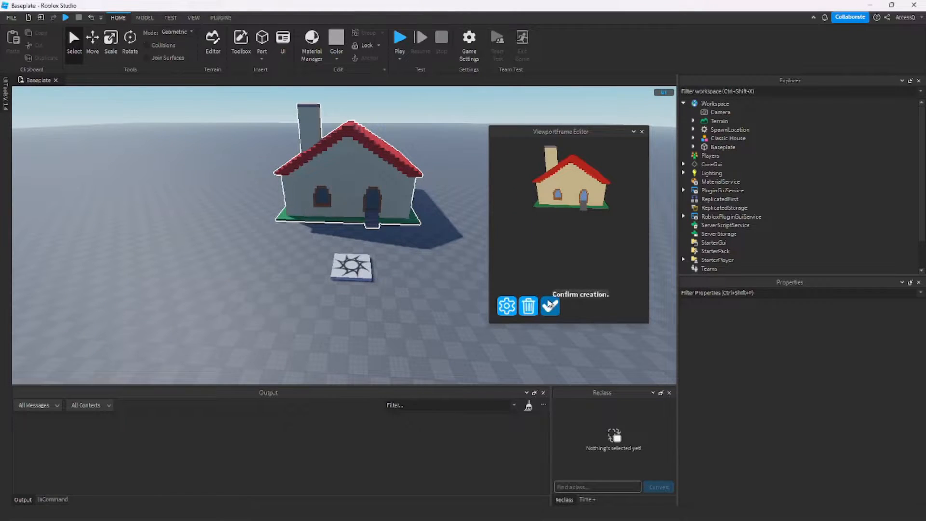
Create the viewport frame from a close, slightly angled view of the house front
right_drag(364, 293, 341, 282)
click(341, 281)
key(w)
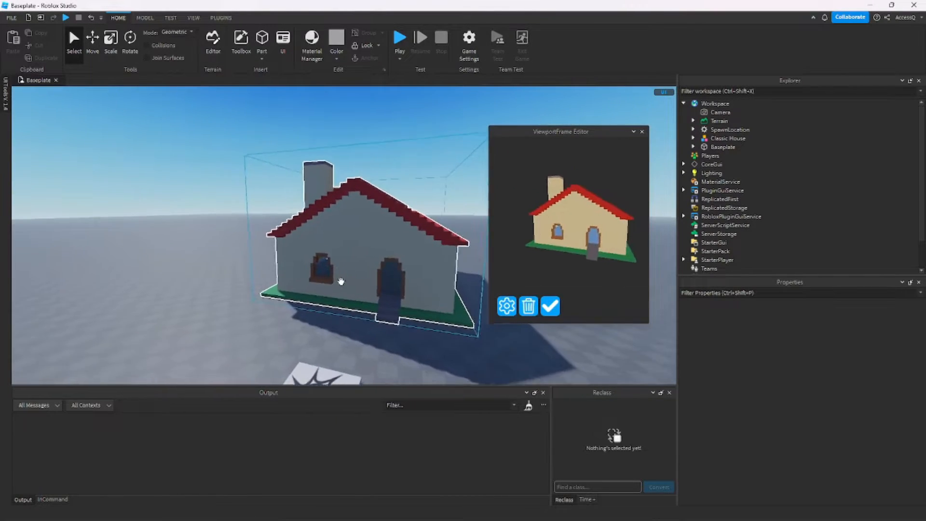
click(548, 308)
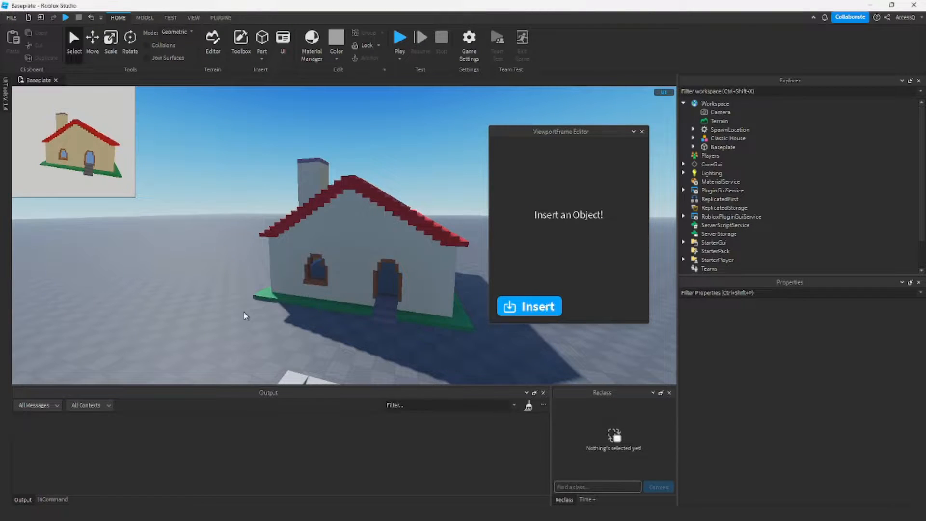
Move the created viewport frame slightly away from the corner of the 3D view and delete it
click(87, 182)
drag(87, 182, 142, 217)
key(Delete)
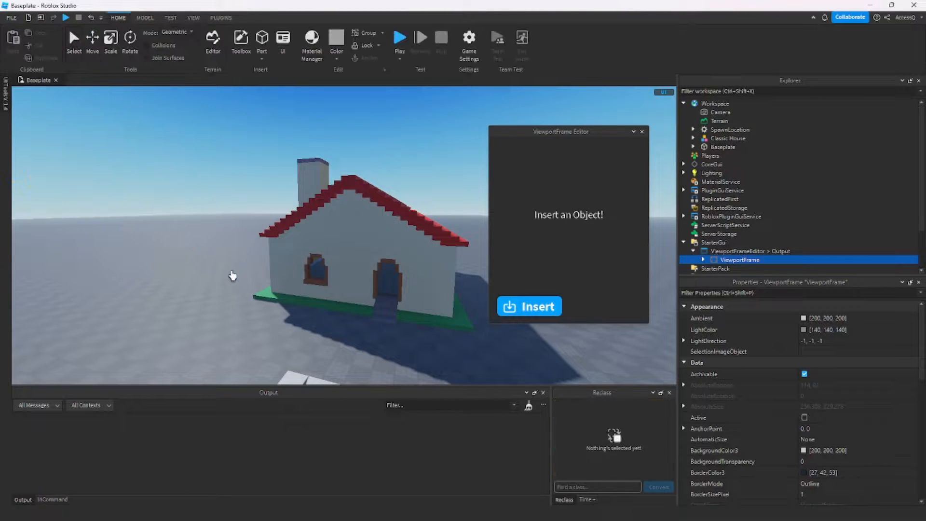
Insert the Classic House into the ViewportFrame Editor once more and discard it without creating a frame
click(366, 255)
click(529, 306)
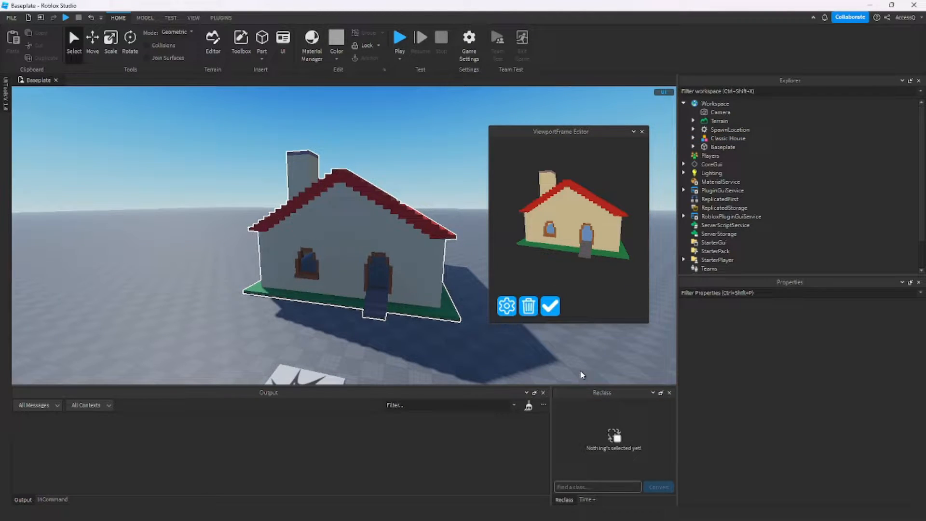
click(528, 305)
Create a viewport frame of the Classic House seen from the front and move it inward from the corner of the 3D view
click(383, 171)
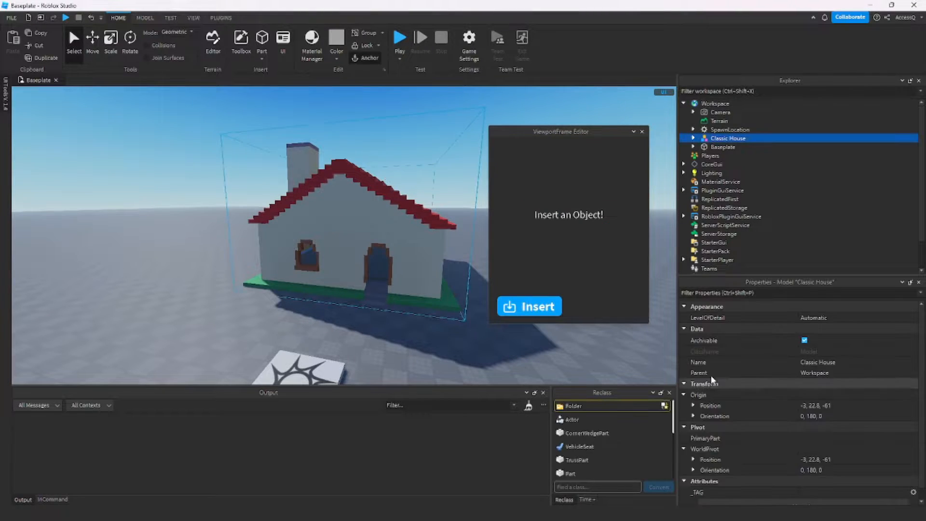
click(547, 303)
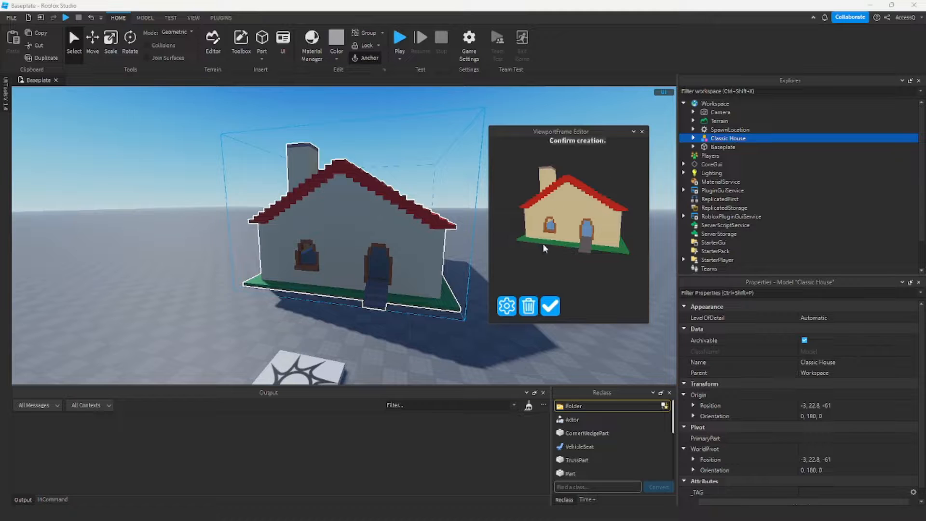
click(551, 304)
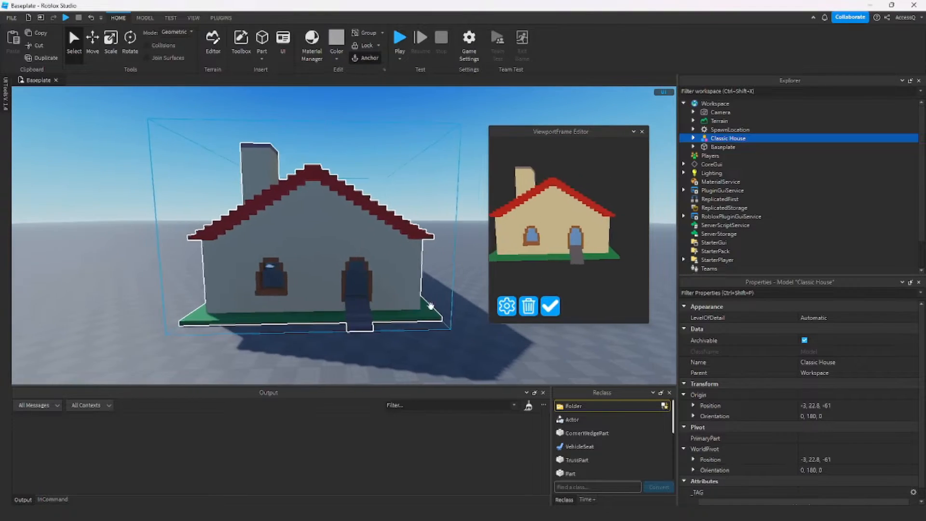
drag(104, 137, 184, 201)
Examine the plugin's output ScreenGui in StarterGui and its ViewportFrame with the Camera and Classic House inside
click(737, 251)
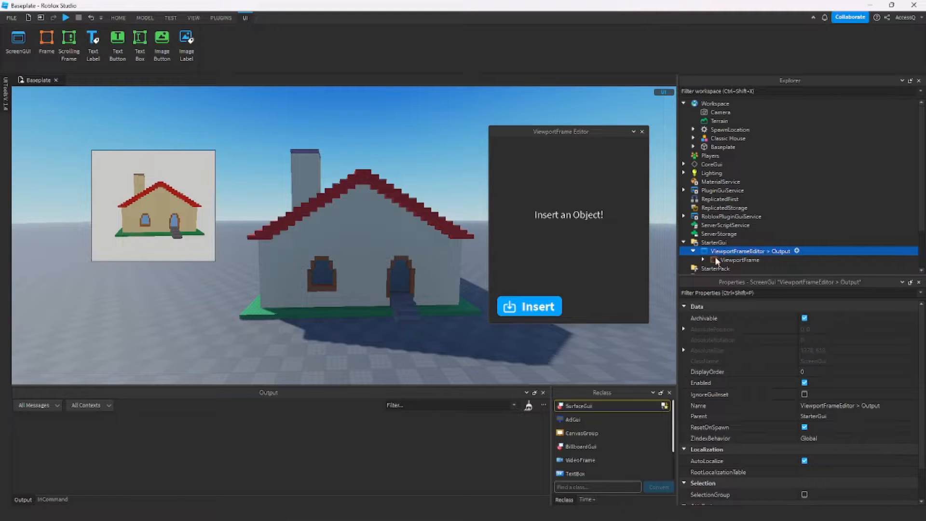
click(715, 261)
scroll(707, 260, down, 3)
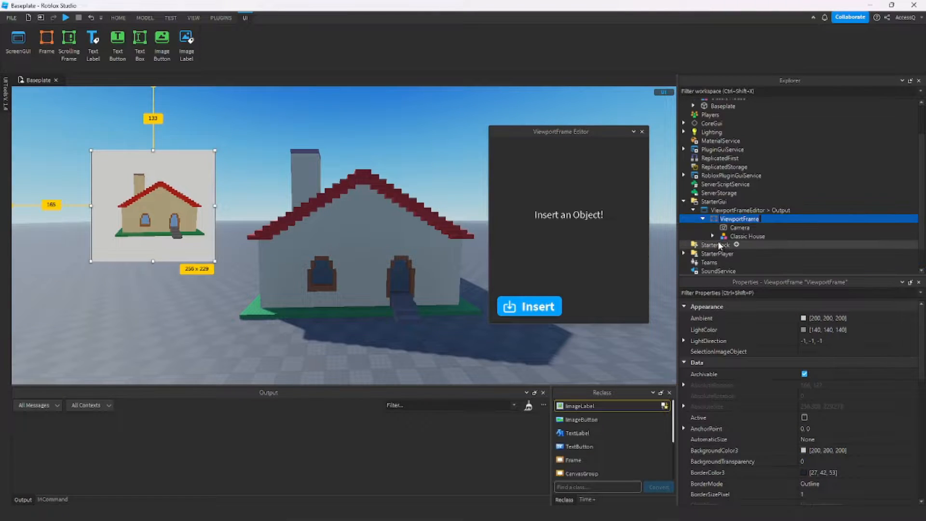
click(732, 228)
click(725, 236)
click(738, 210)
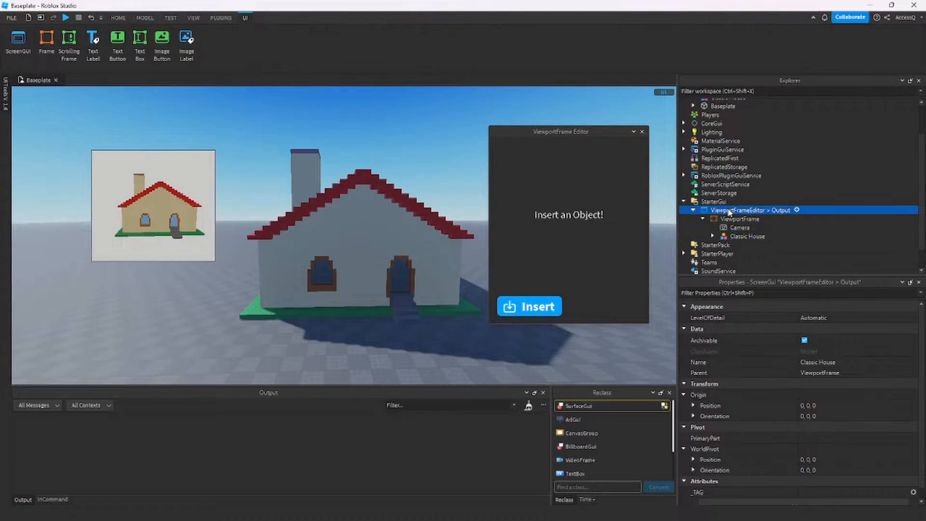
Delete the plugin's output ScreenGui and insert the Classic House into the ViewportFrame Editor with its editing options shown
key(Delete)
click(385, 281)
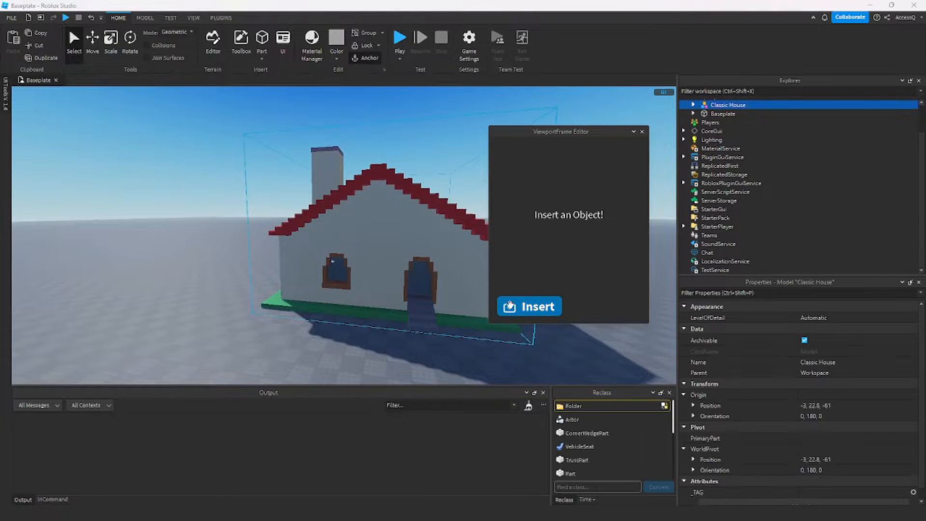
click(507, 306)
click(506, 306)
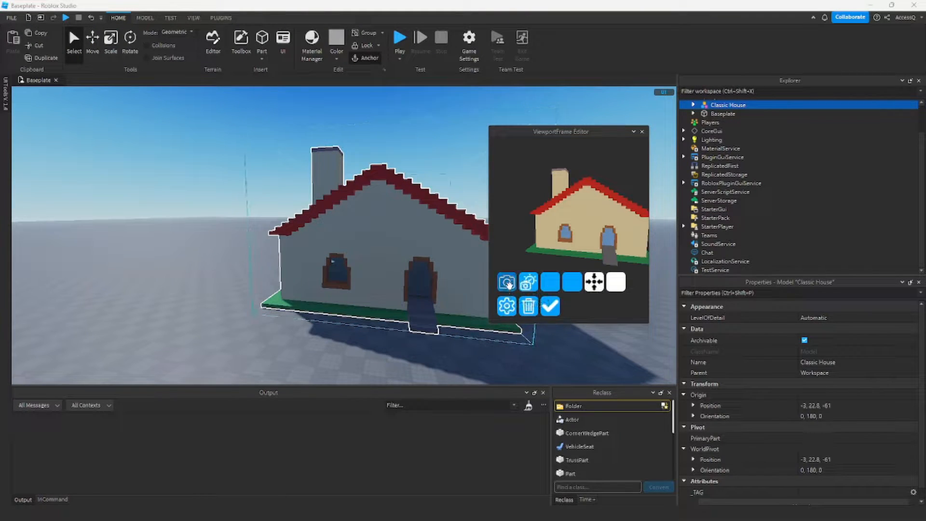
View the Classic House from other angles, look away from it, and refocus the camera on it with Focus Selection
right_drag(321, 307, 321, 308)
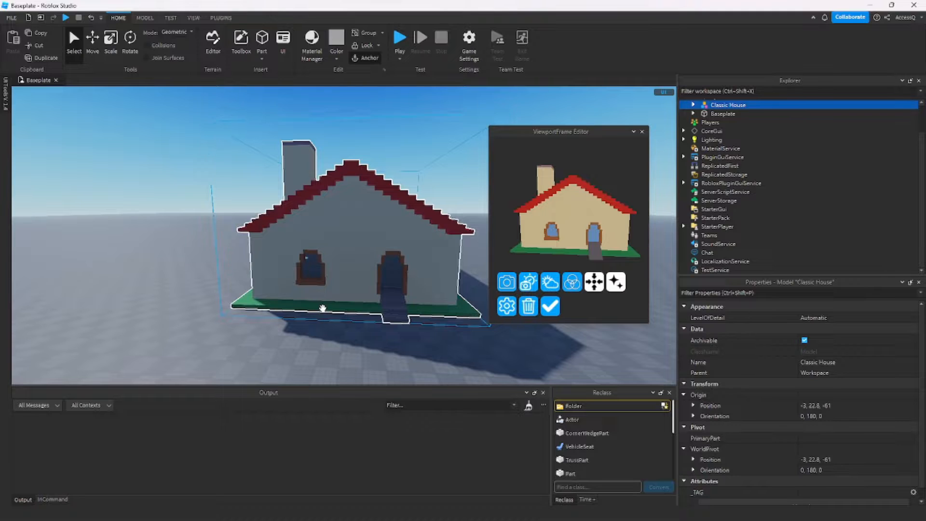
scroll(322, 307, down, 5)
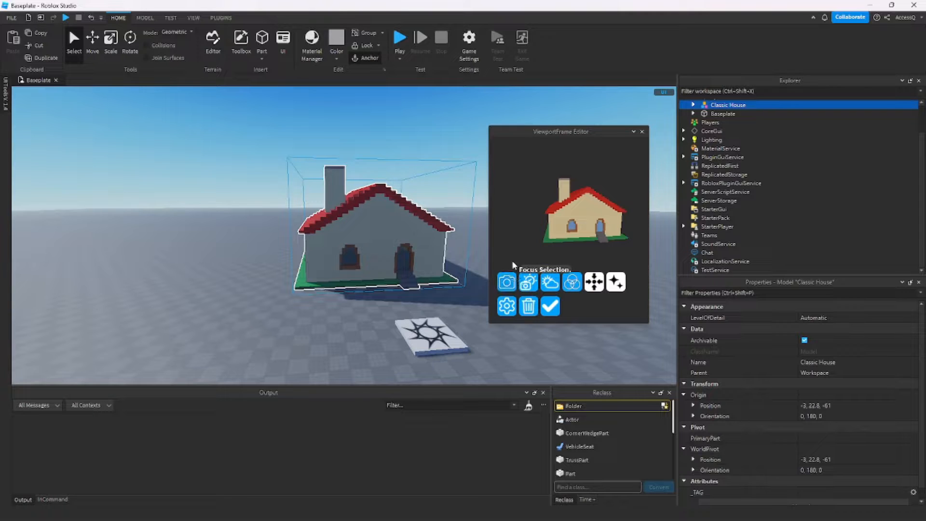
right_drag(363, 267, 188, 211)
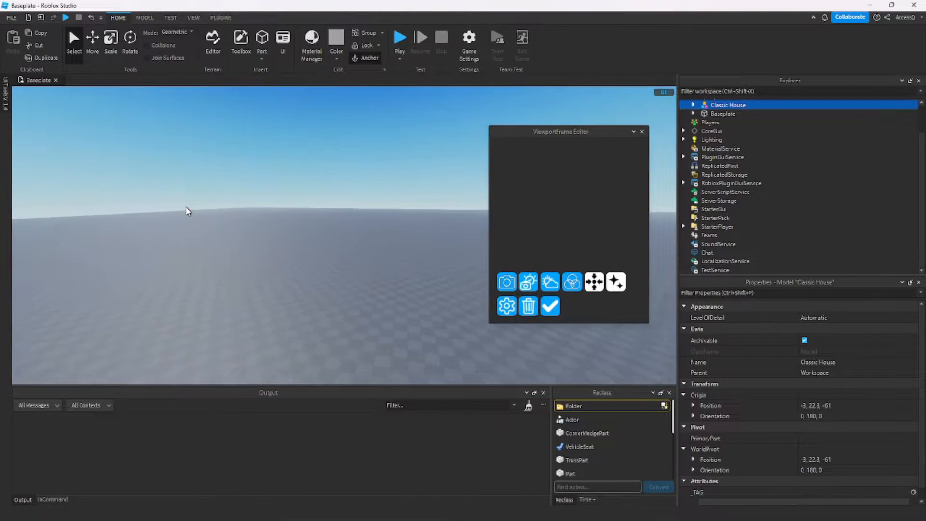
right_drag(437, 247, 416, 236)
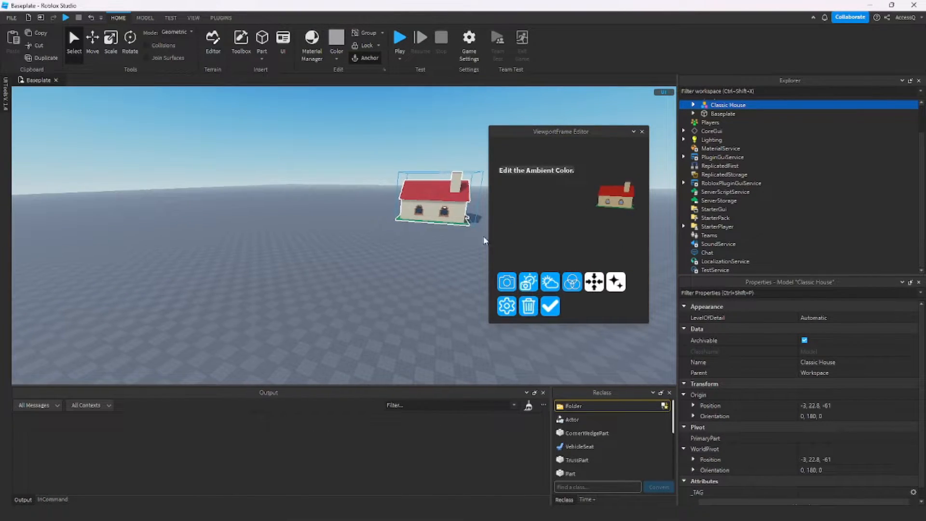
click(503, 282)
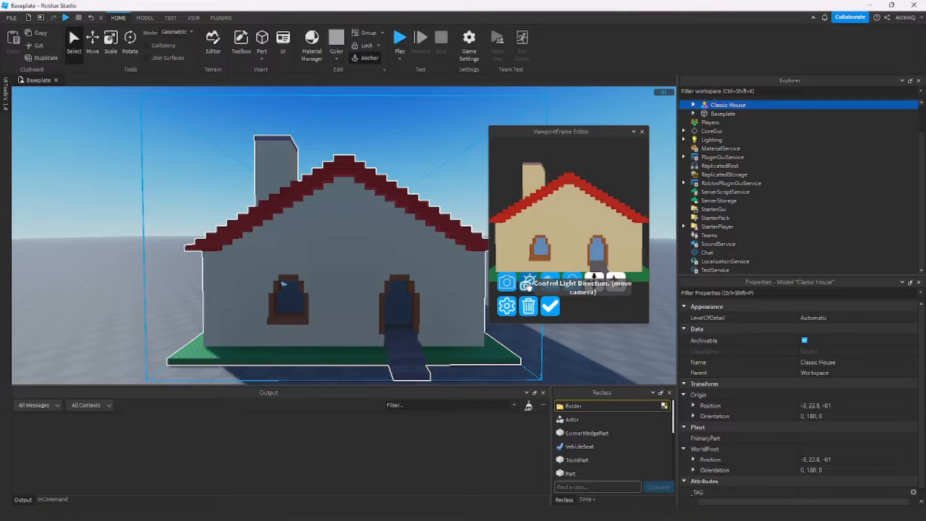
Try different light directions on the Classic House preview by moving the camera around the model with Control Light Direction
click(528, 284)
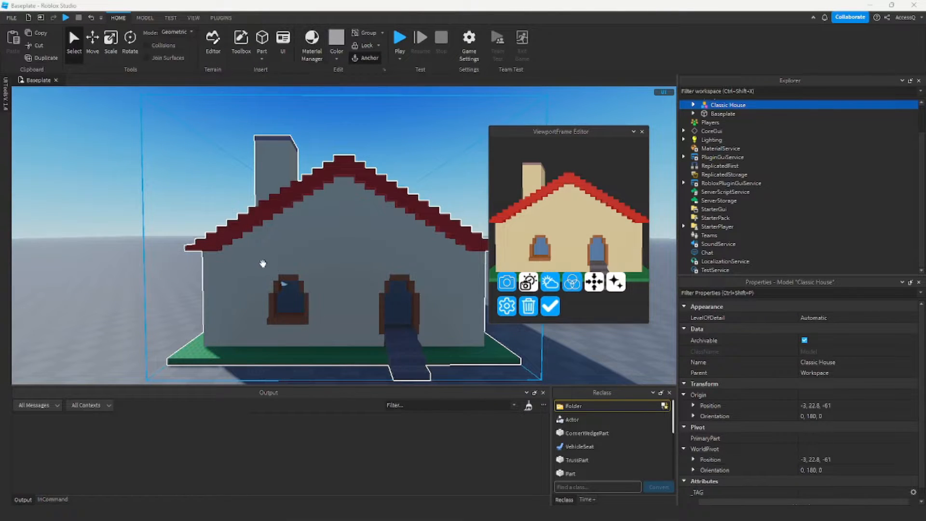
right_drag(263, 263, 264, 263)
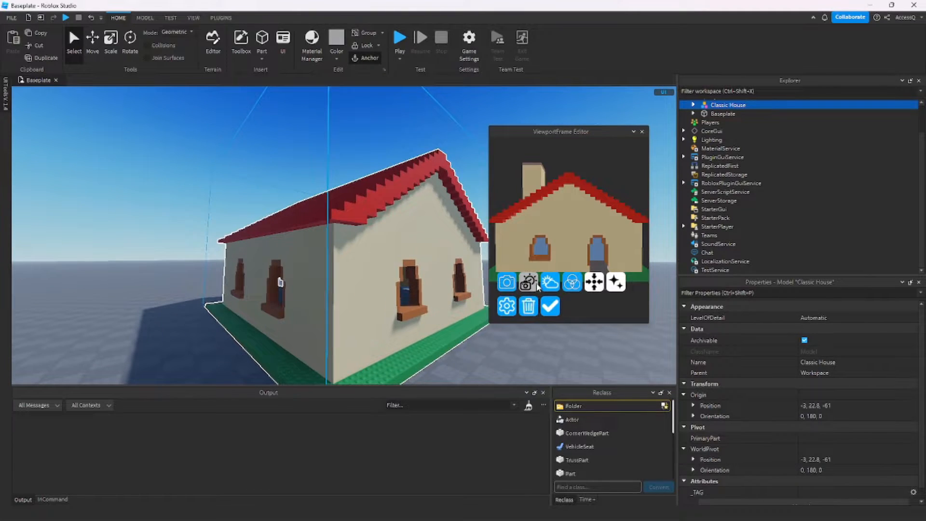
click(536, 286)
right_drag(338, 295, 338, 295)
scroll(338, 295, down, 3)
scroll(338, 295, up, 3)
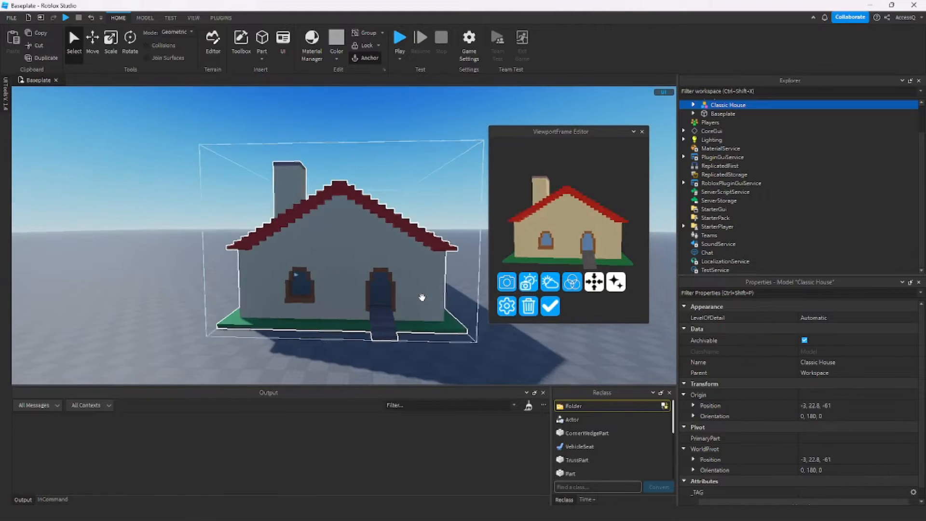
click(527, 282)
right_drag(413, 283, 363, 295)
click(533, 287)
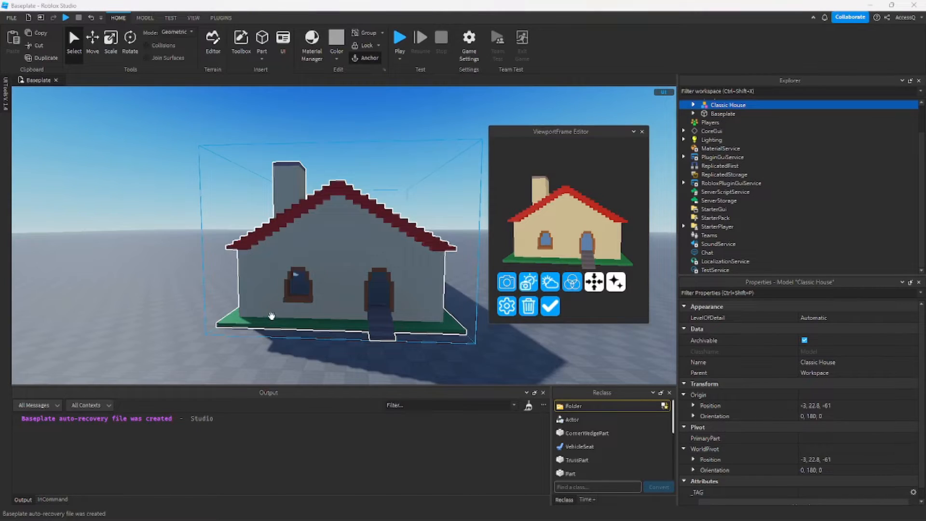
right_drag(271, 316, 271, 314)
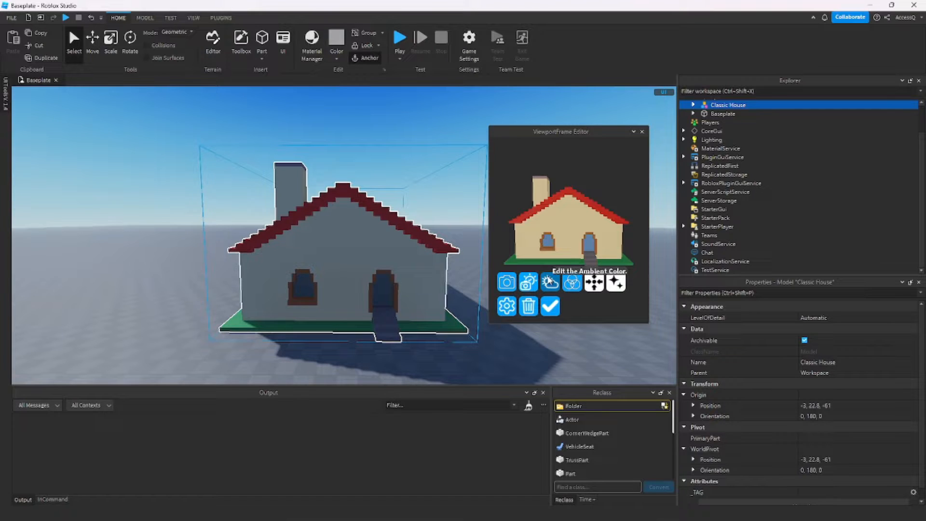
Try a black ambient colour on the preview, then set the ambient colour to light grey (196, 196, 196)
click(550, 281)
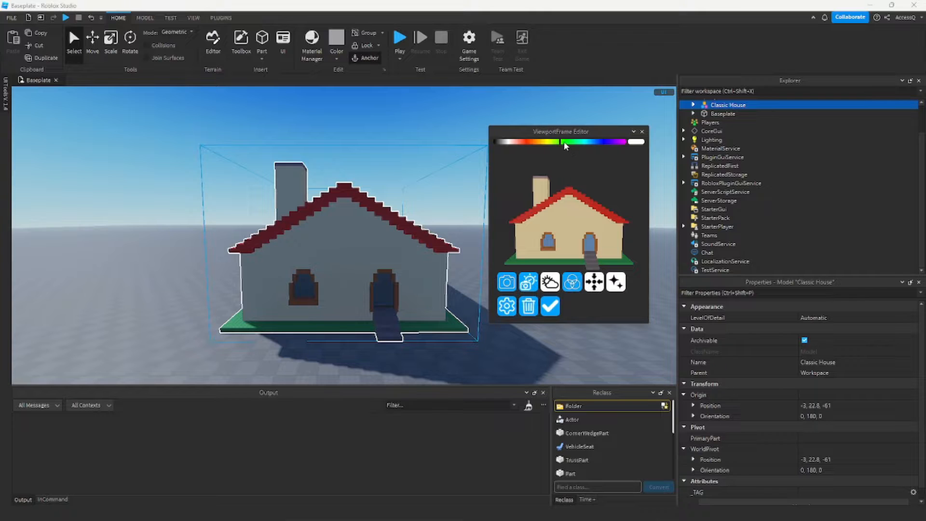
drag(560, 143, 506, 146)
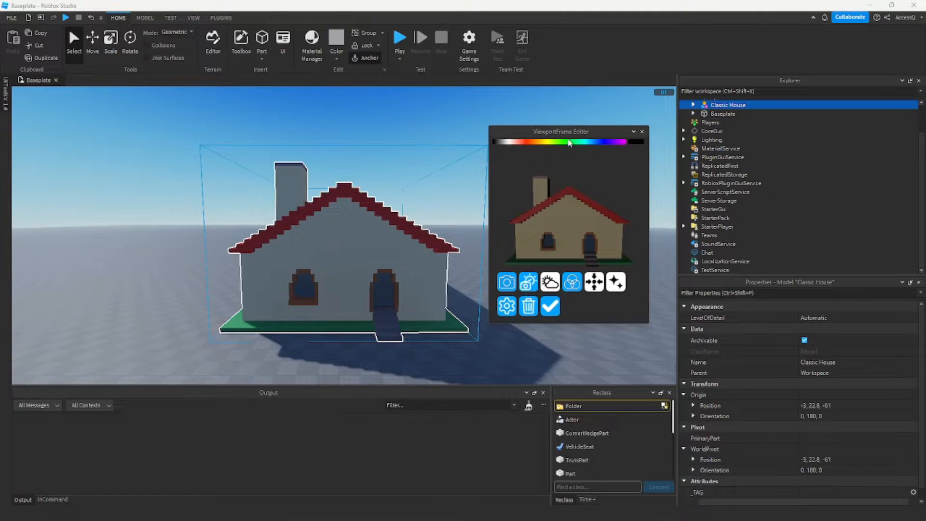
drag(597, 141, 506, 143)
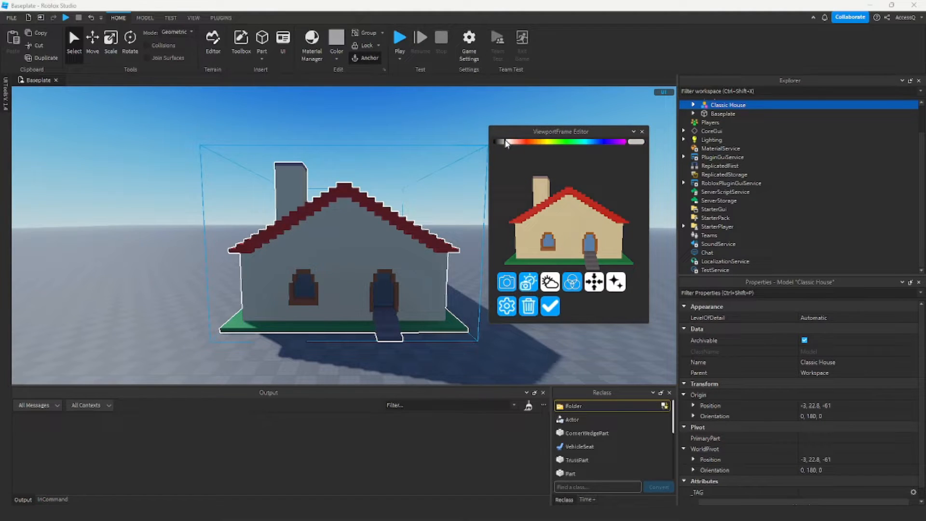
click(551, 278)
Tint the preview by setting its light colour to red
click(570, 282)
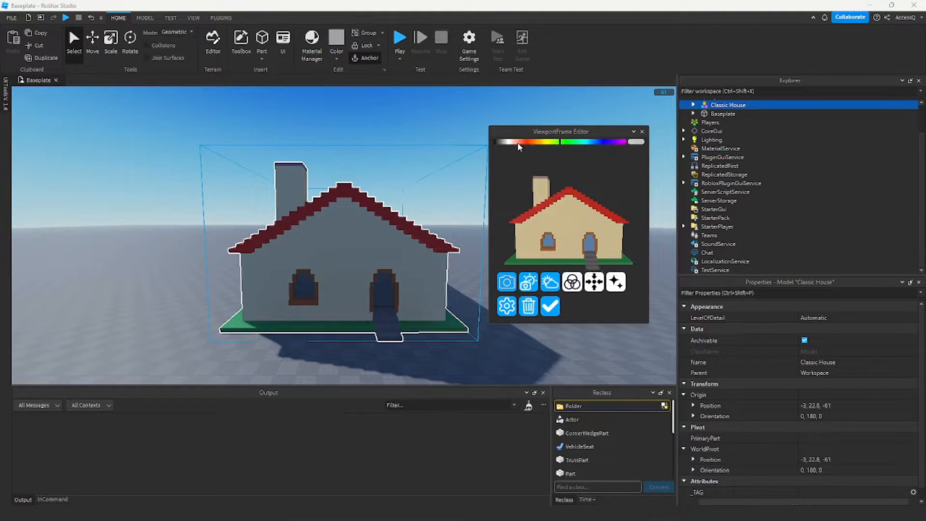
drag(520, 142, 509, 142)
click(525, 143)
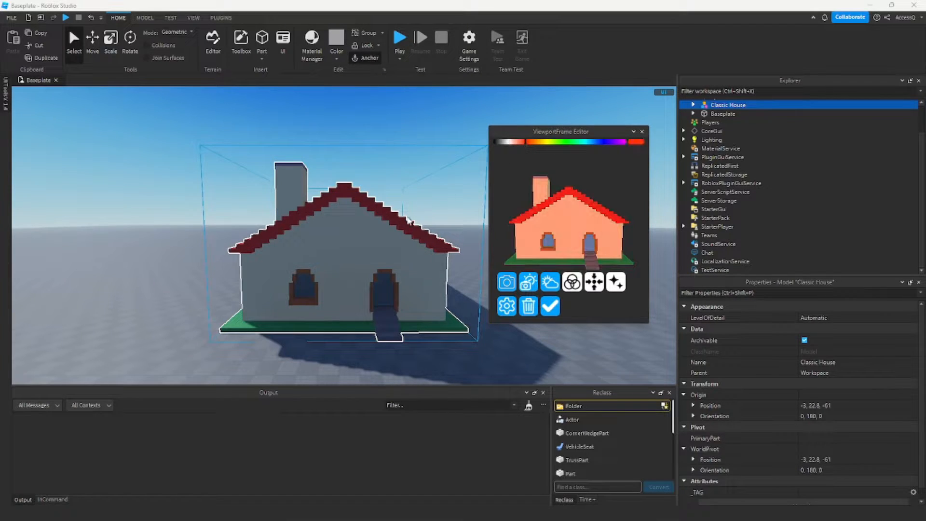
Aim the light from the rear of the Classic House and inspect the red tint from several sides
click(530, 284)
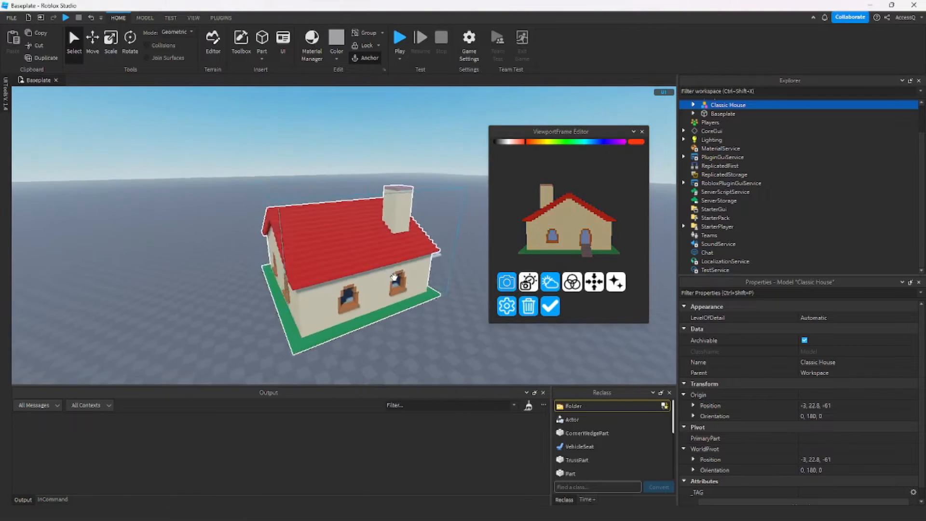
right_drag(370, 282, 370, 283)
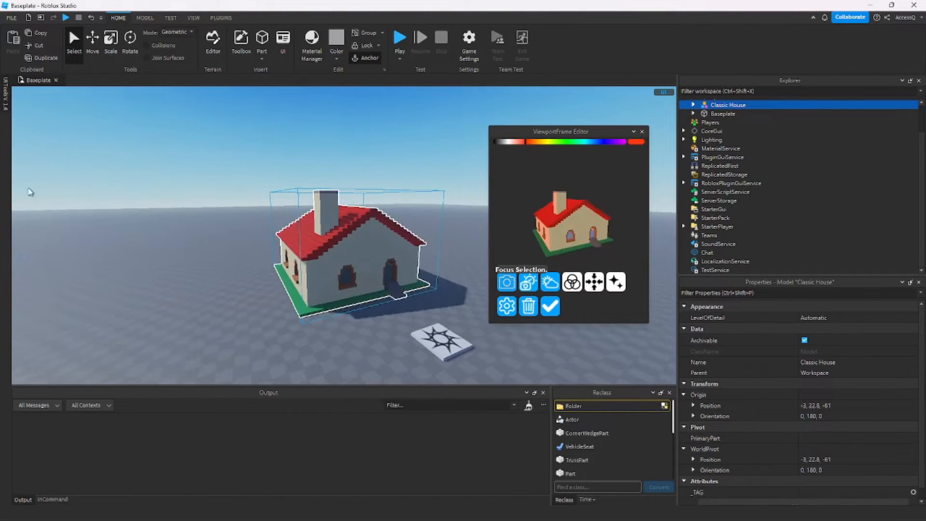
right_drag(304, 251, 306, 248)
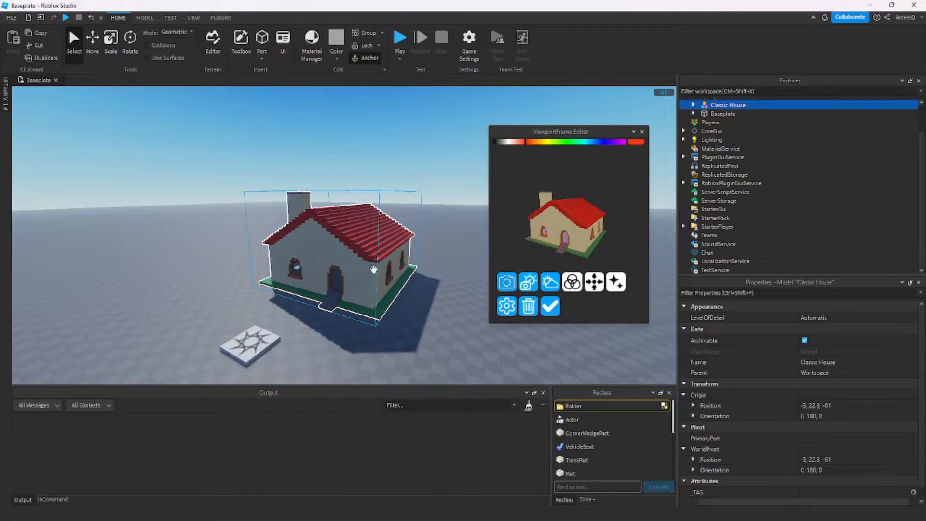
right_drag(365, 276, 377, 279)
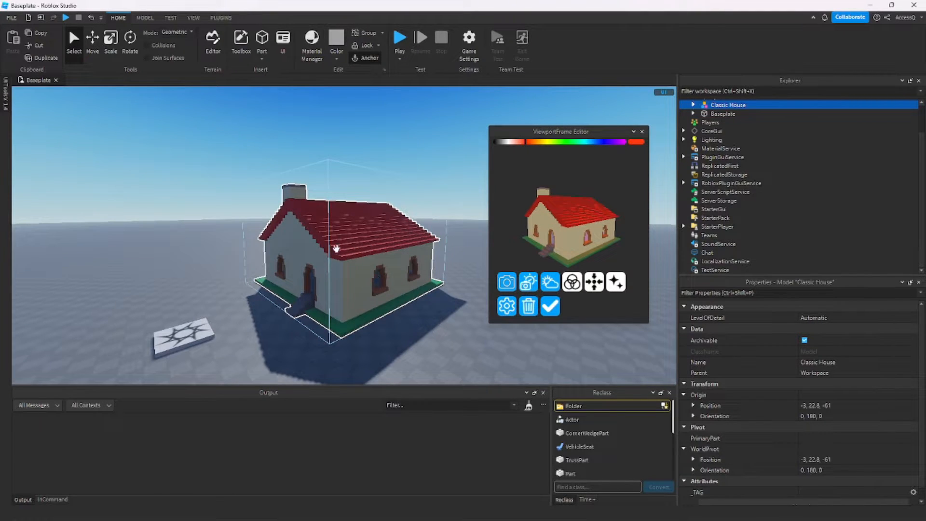
right_drag(337, 248, 357, 256)
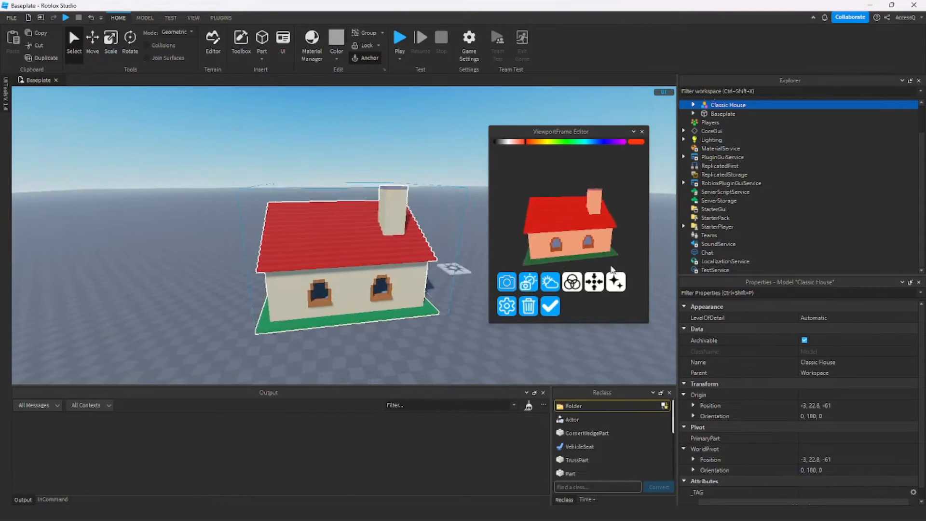
Try cyan among other light colours, then set the light colour to near-white (255, 244, 241) and return to the front view
click(576, 143)
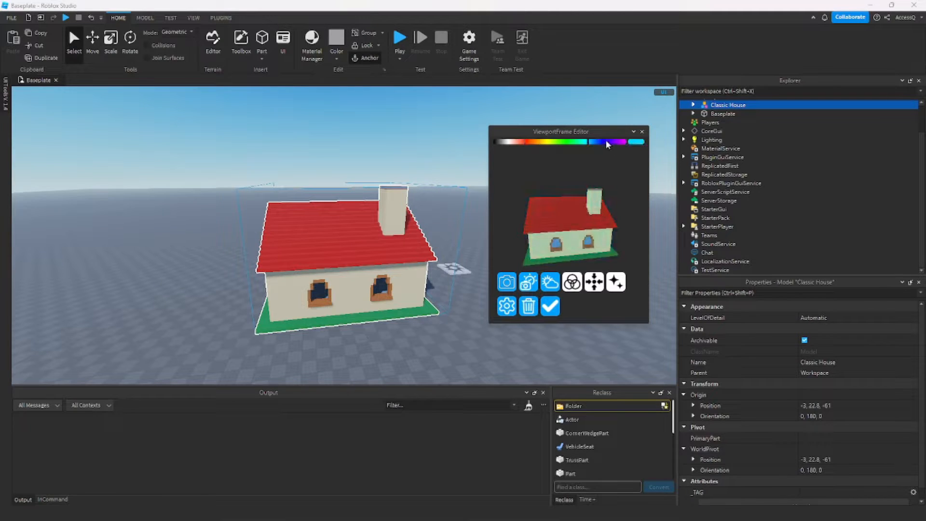
click(596, 141)
click(618, 143)
drag(625, 144, 563, 143)
right_drag(419, 229, 439, 228)
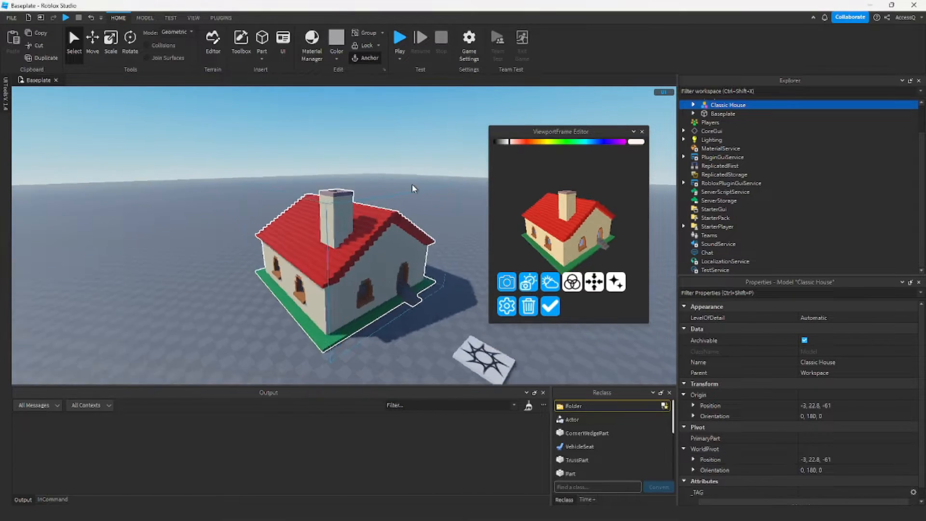
right_drag(412, 183, 453, 185)
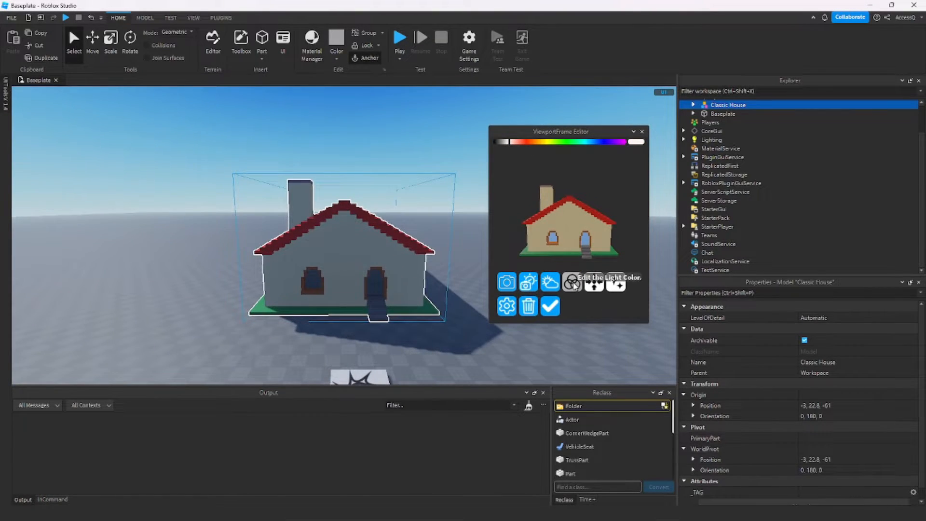
Aim the light at the front of the Classic House and create its viewport frame from an angled front view
click(529, 284)
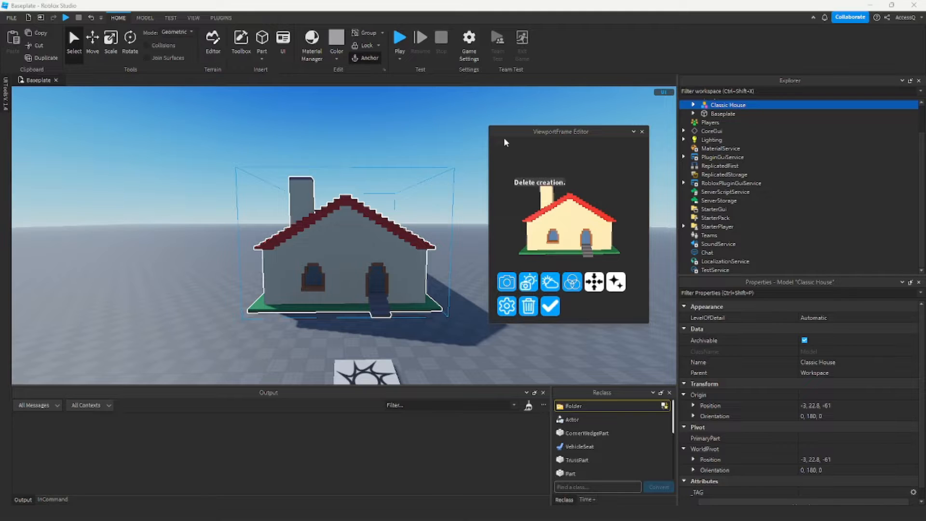
right_drag(397, 182, 399, 182)
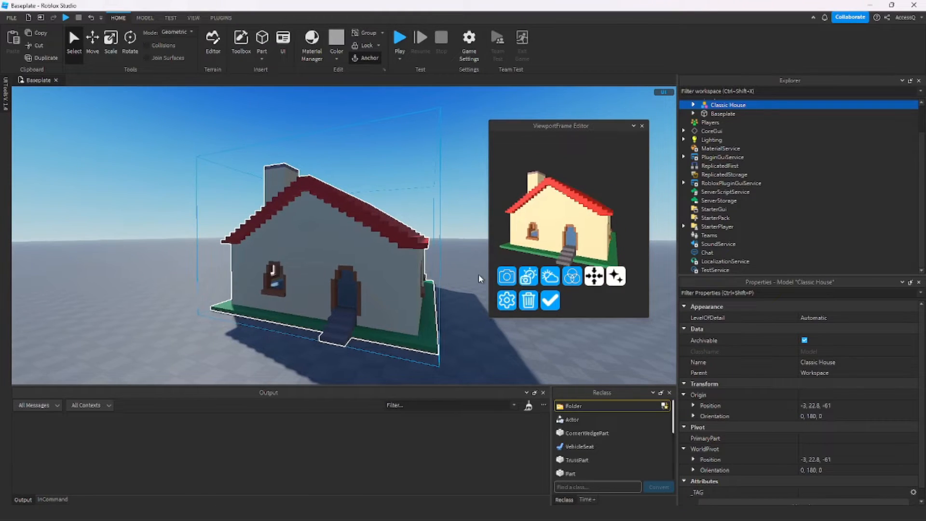
key(w)
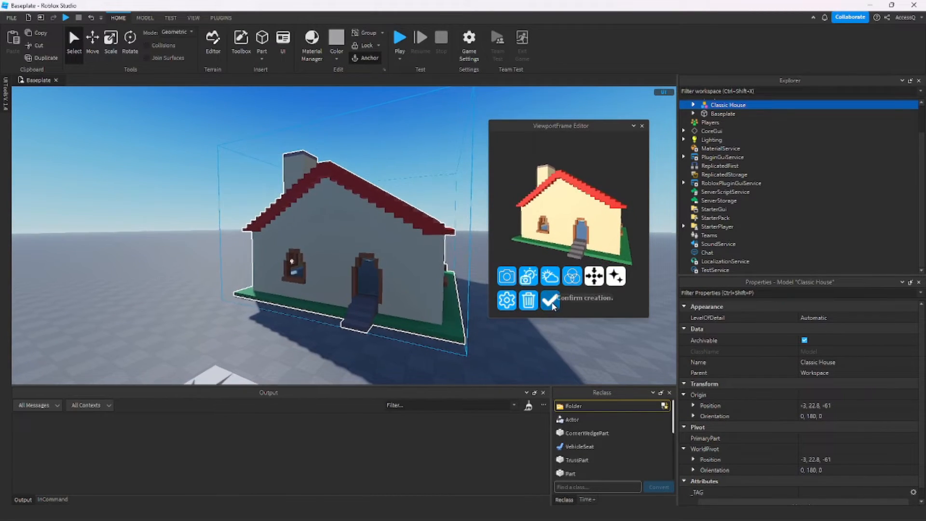
click(551, 304)
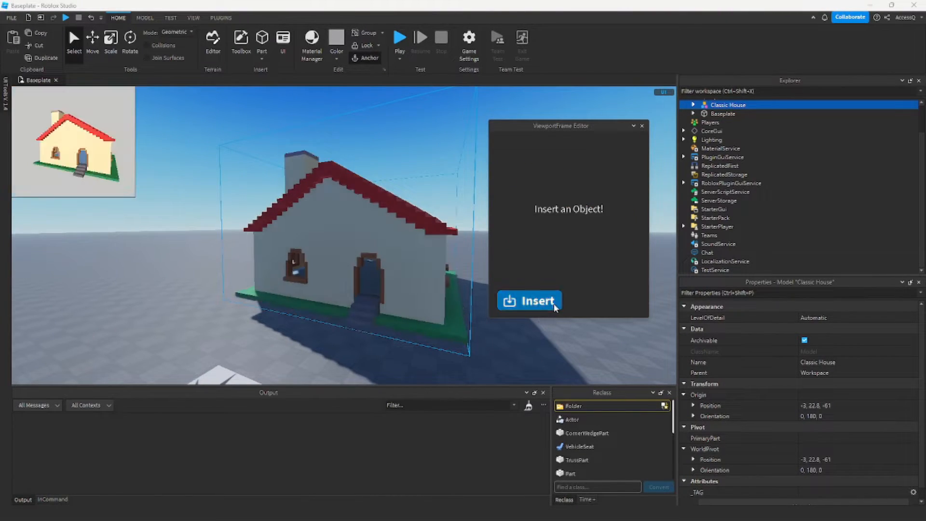
click(553, 304)
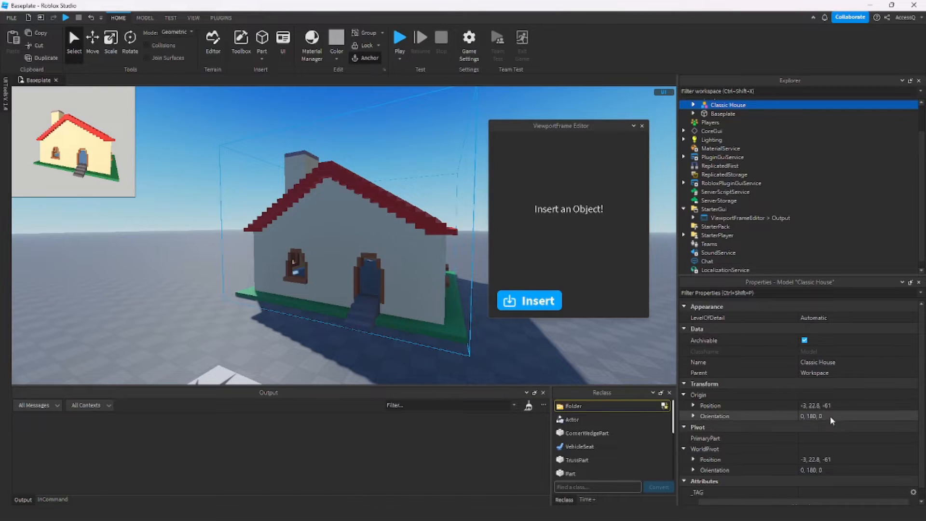
Compare the Position of the workspace Classic House with that of the copy inside the output ViewportFrame
click(812, 407)
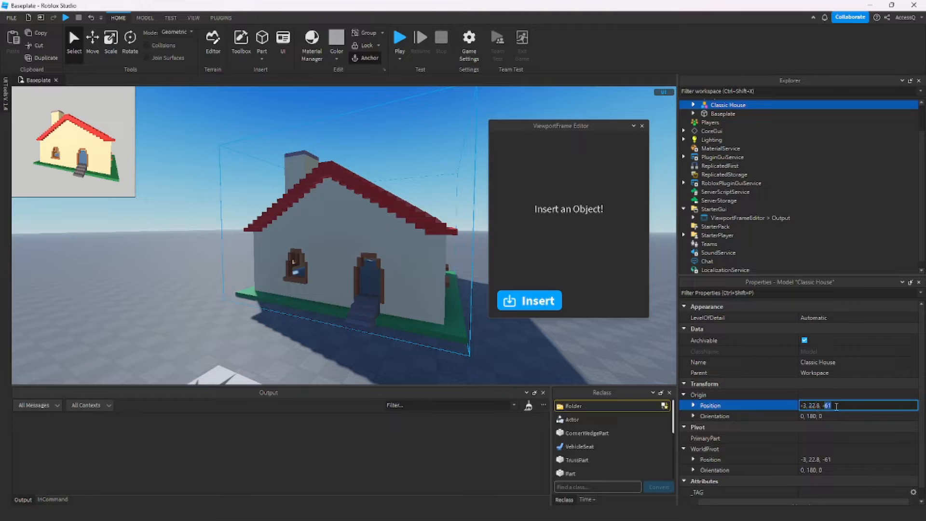
click(69, 148)
click(114, 153)
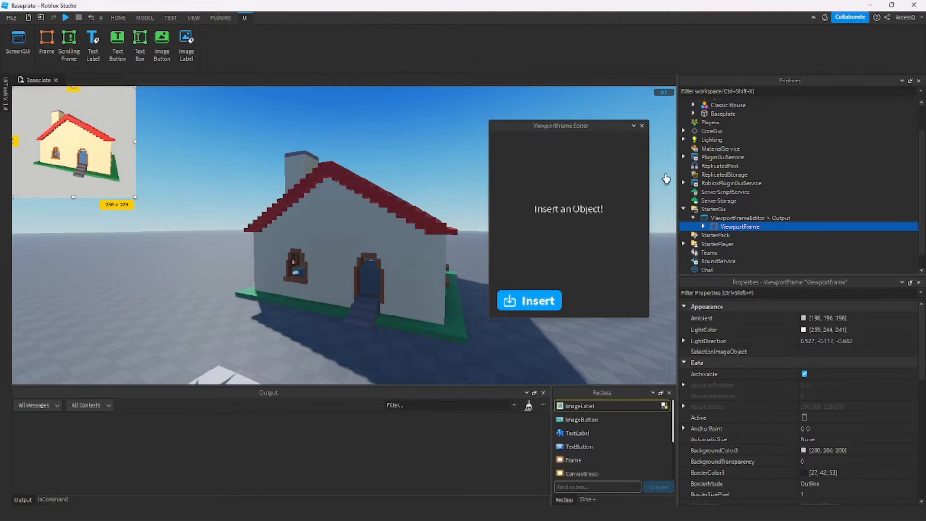
scroll(724, 238, down, 1)
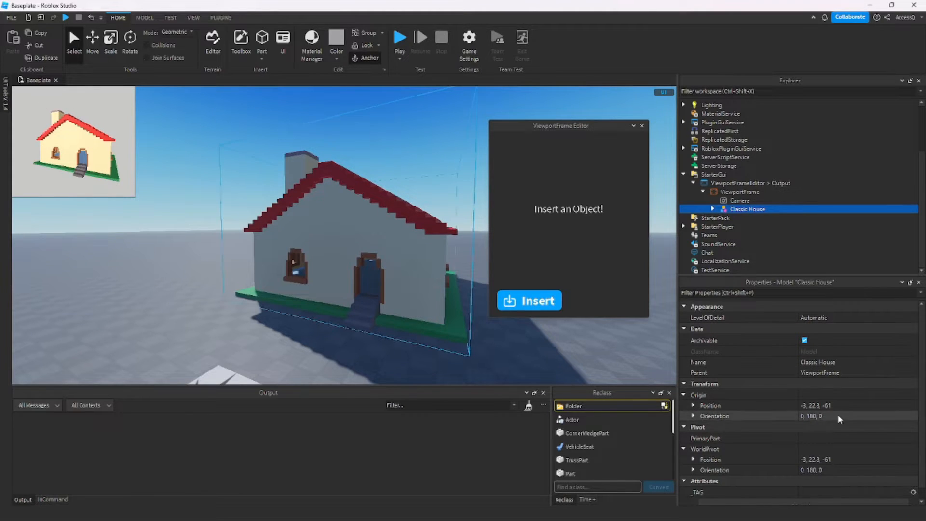
click(810, 405)
Move the viewport frame to the lower-left area of the 3D view and insert the workspace Classic House into the editor again
drag(119, 121, 134, 297)
click(355, 265)
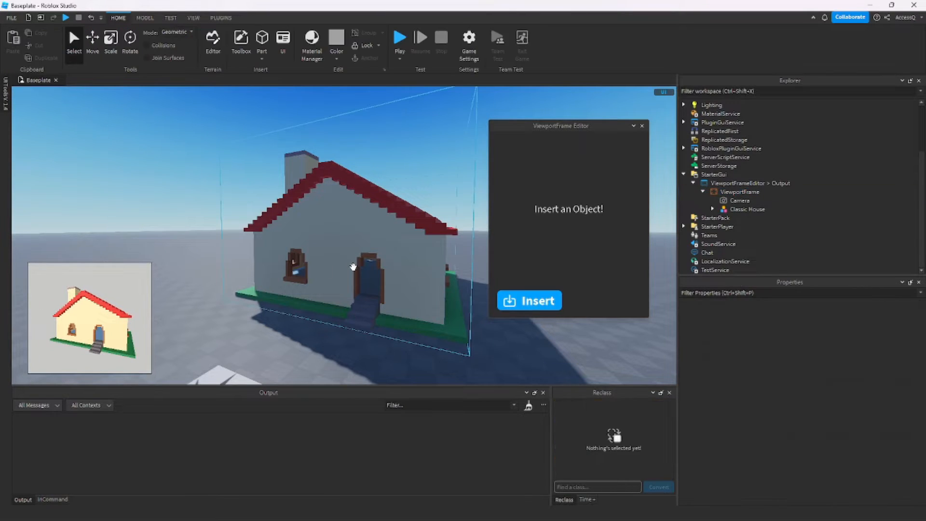
click(528, 301)
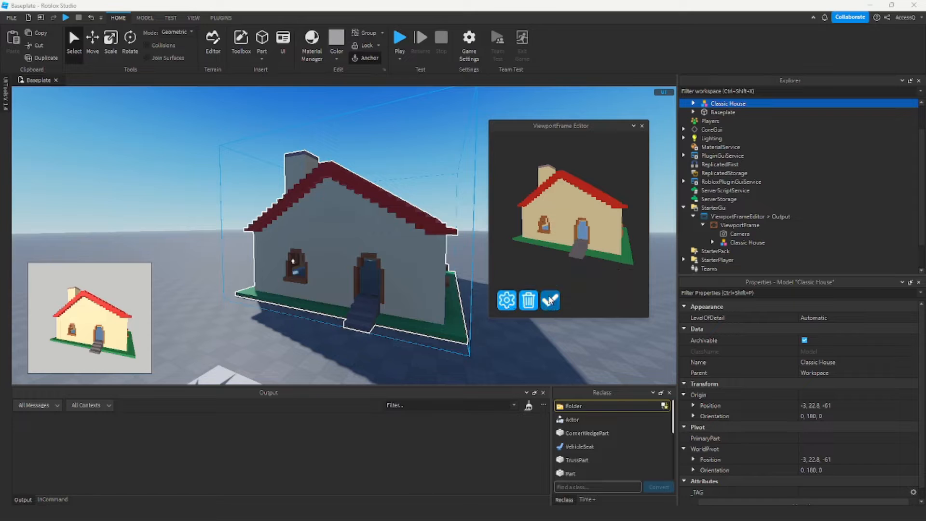
Create a second viewport frame of the Classic House and place it directly beside the first one
click(550, 300)
drag(105, 156, 251, 334)
Check the Position of the Classic House copy inside the second viewport frame
click(702, 250)
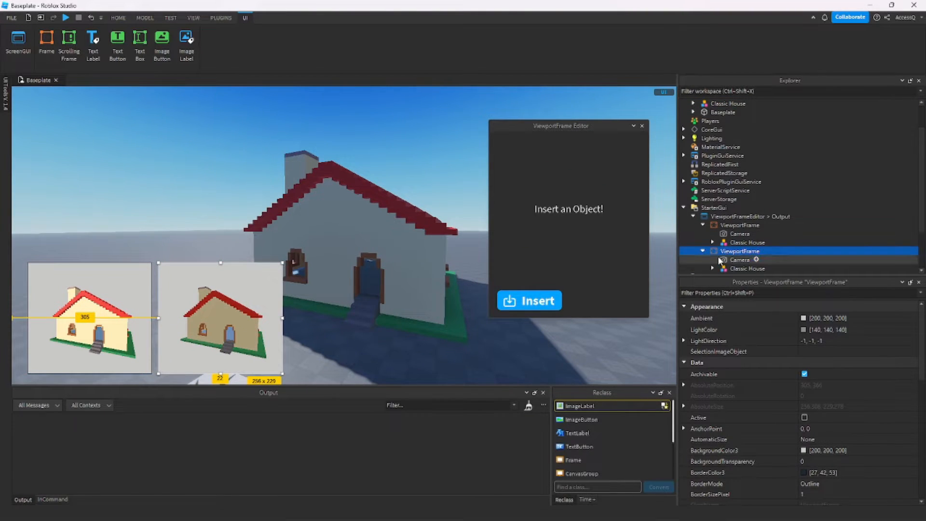
click(743, 268)
click(804, 404)
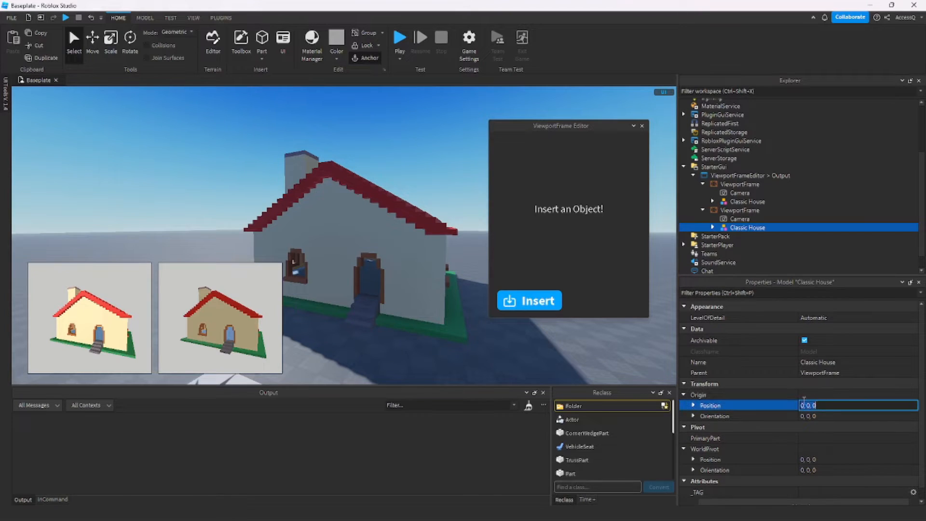
right_drag(378, 246, 149, 334)
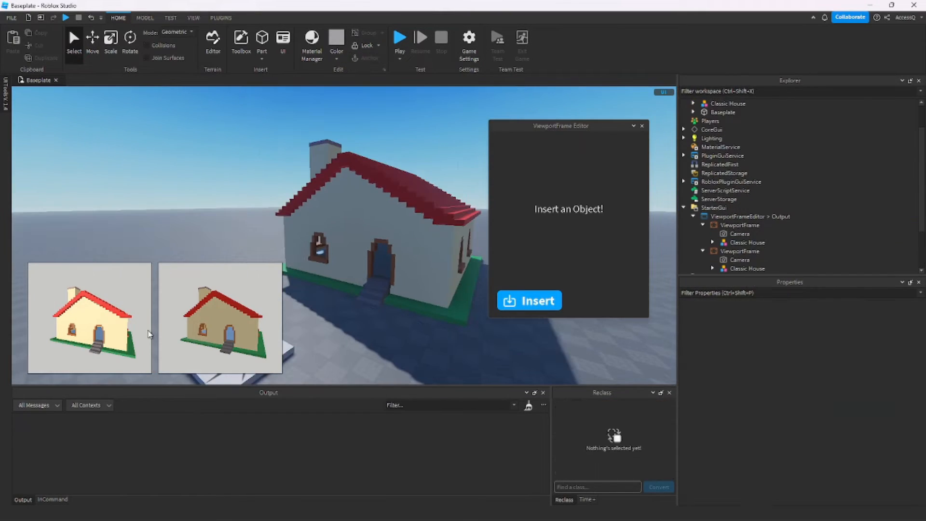
Compare the lighting properties of the two viewport frames and inspect the second frame's camera and house copy
click(174, 305)
click(96, 284)
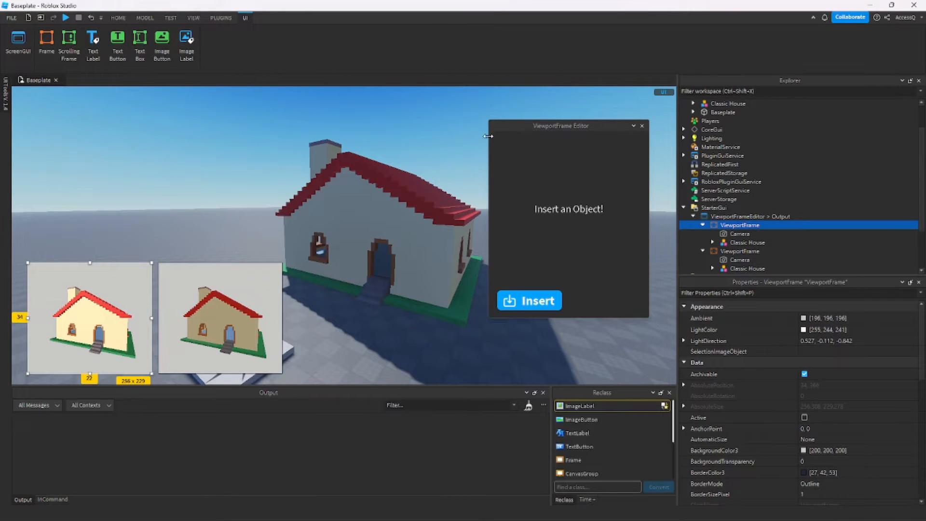
click(377, 330)
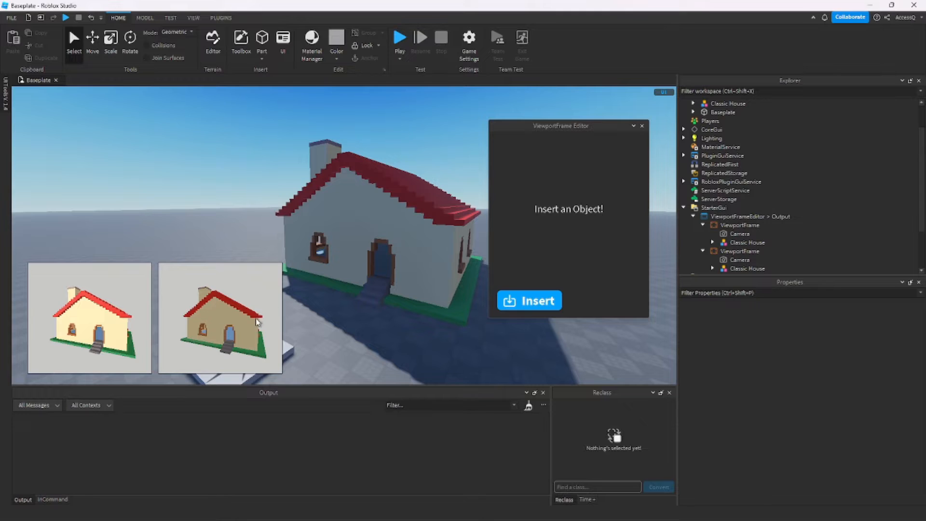
click(208, 296)
click(738, 260)
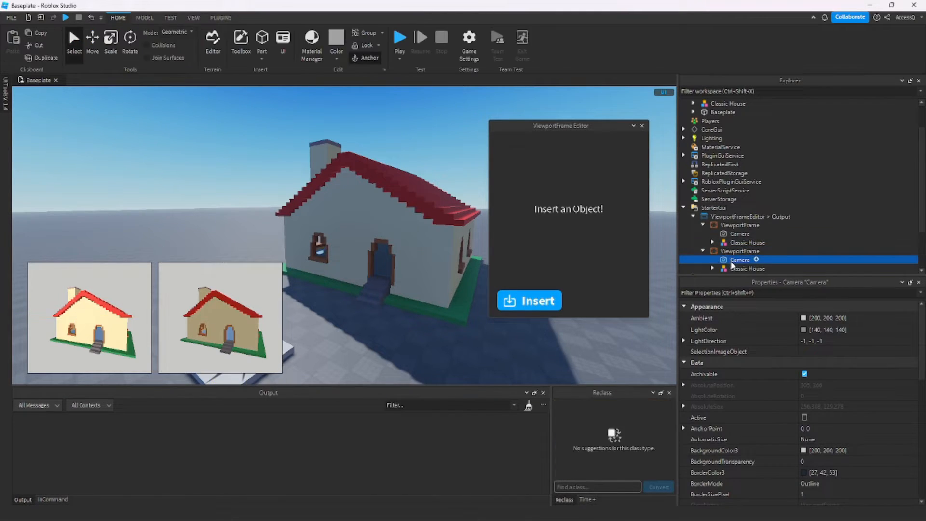
click(740, 268)
scroll(729, 260, down, 2)
scroll(733, 238, up, 2)
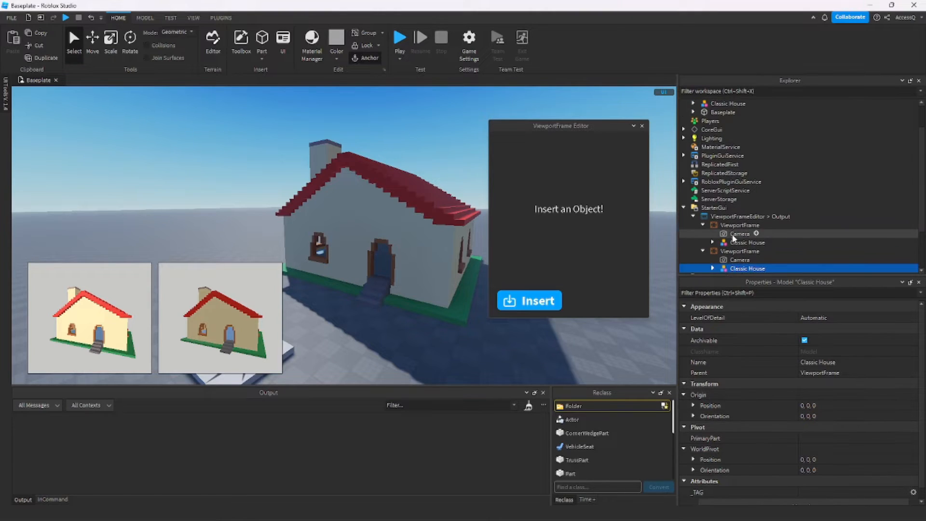
Insert the workspace Classic House into the editor and try the four-arrow option in its settings
click(356, 290)
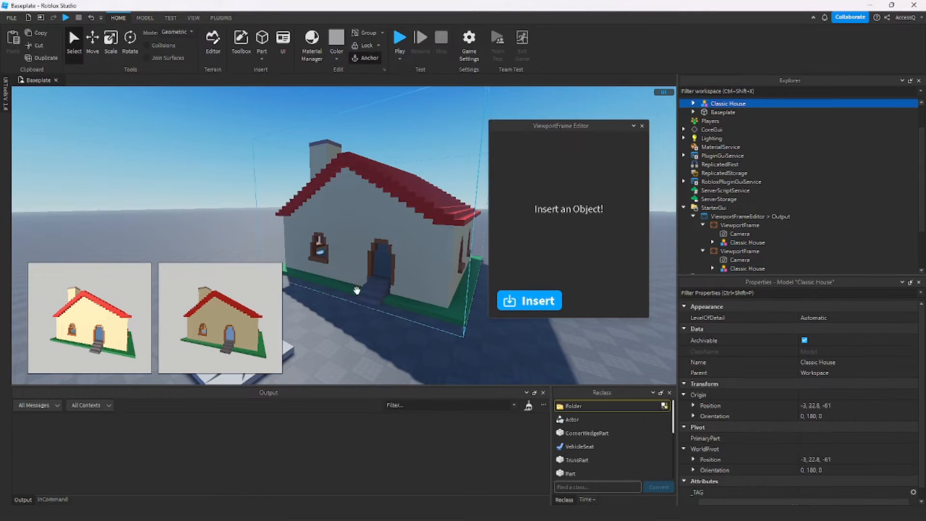
click(505, 300)
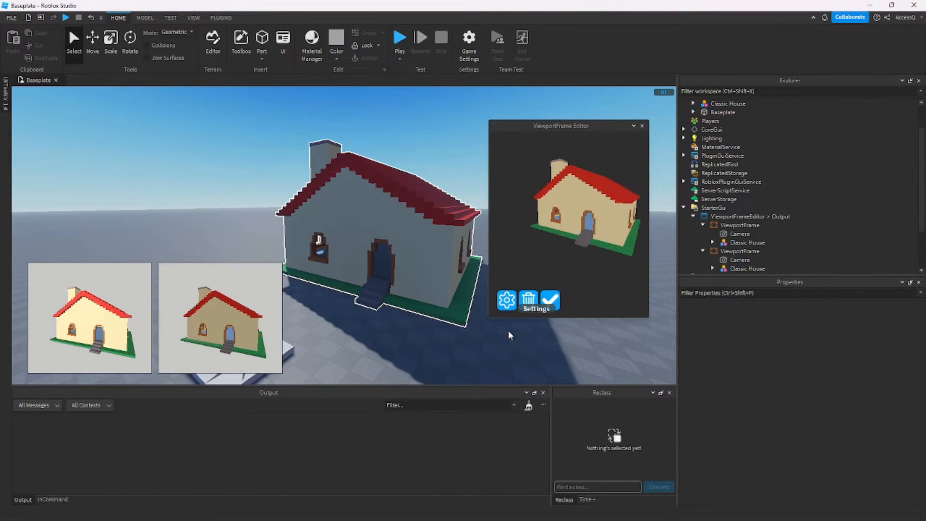
click(512, 303)
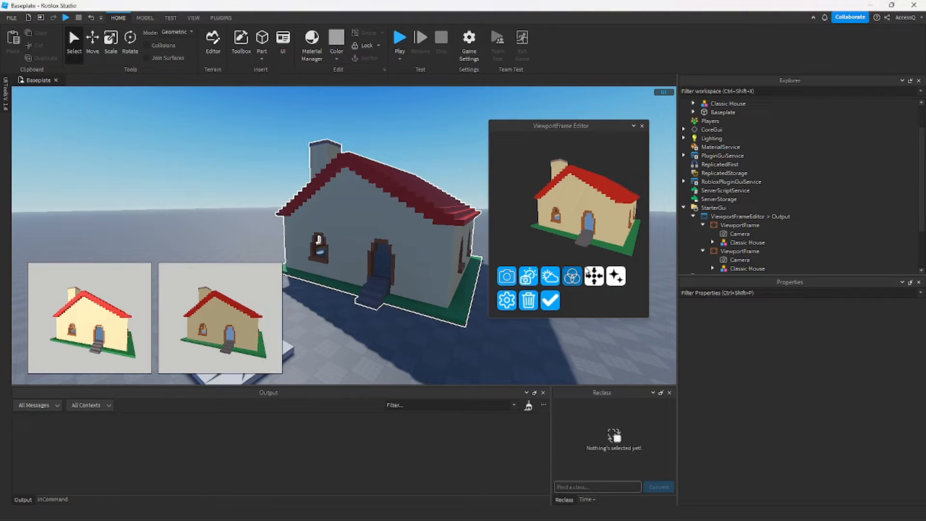
click(597, 281)
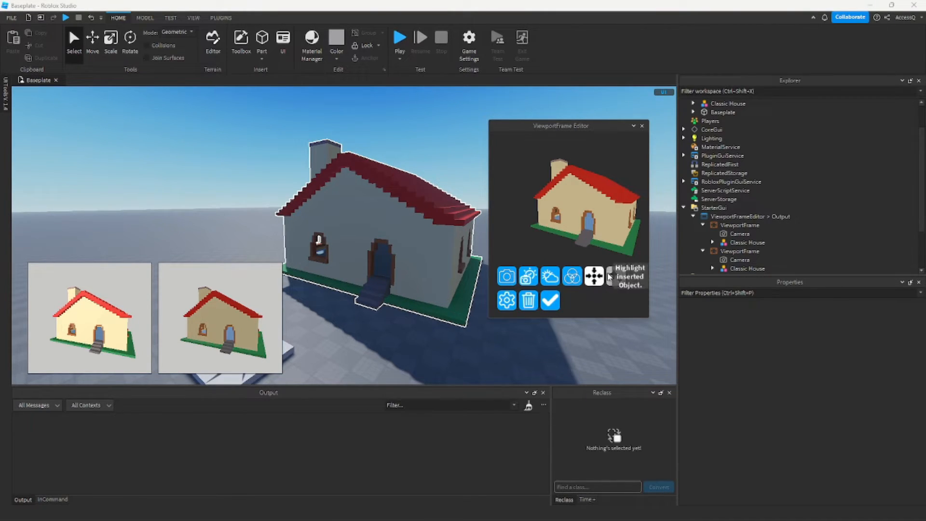
click(594, 276)
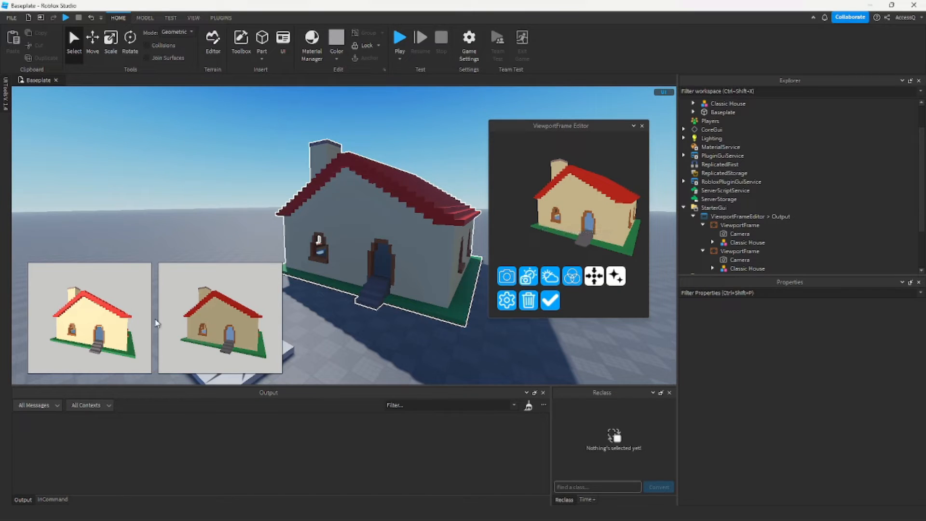
Delete the ViewportFrameEditor > Output GUI with both viewport frames from StarterGui
click(746, 218)
key(Delete)
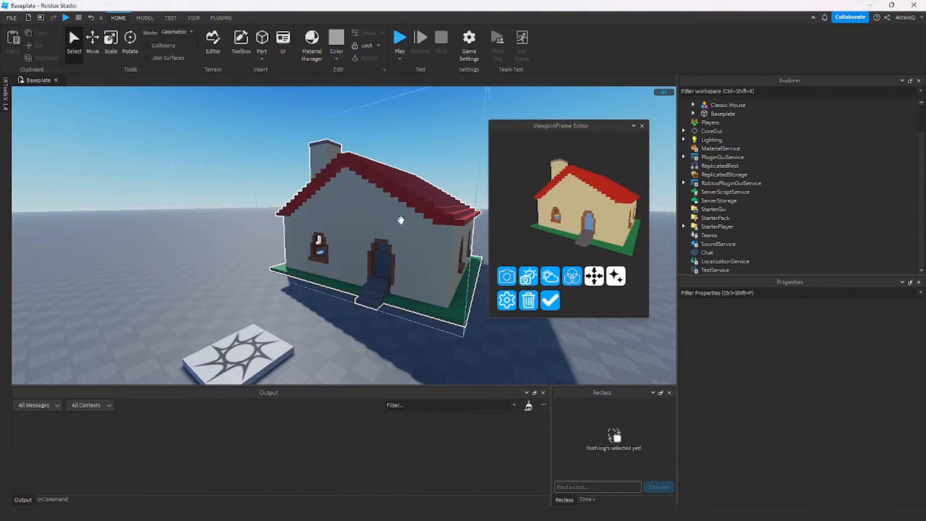
Examine the highlighted Classic House and its editor preview from several sides and from a distance
middle_drag(366, 373, 276, 205)
scroll(270, 206, up, 3)
click(264, 209)
key(f)
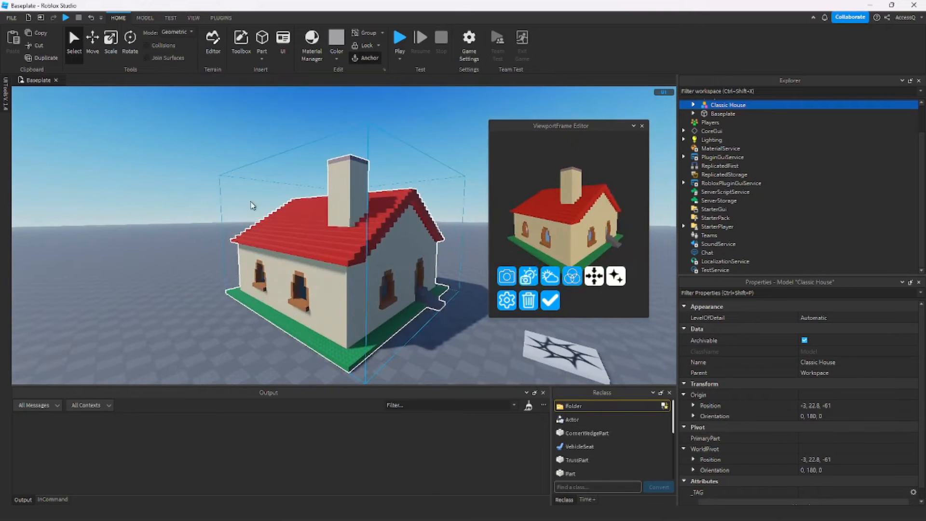
click(264, 178)
right_drag(264, 177, 384, 246)
scroll(398, 214, down, 3)
scroll(399, 215, down, 2)
click(304, 243)
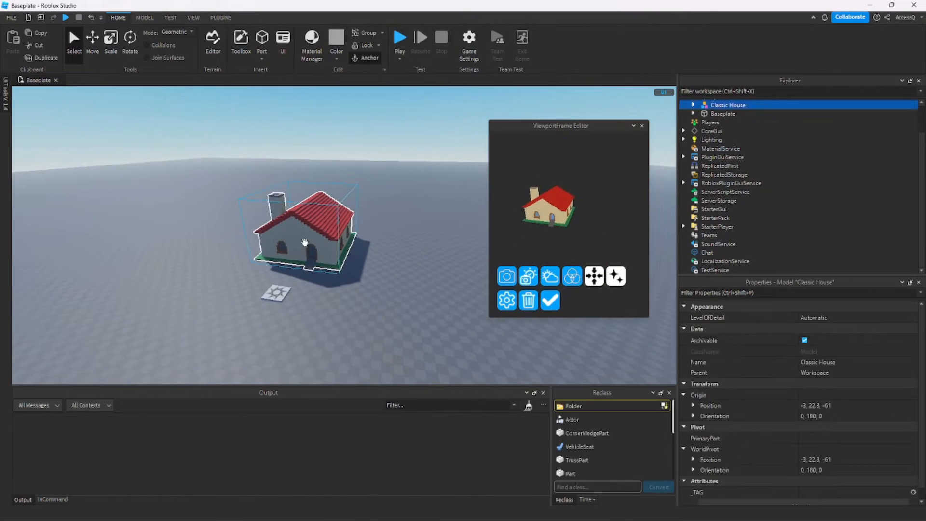
right_drag(305, 243, 347, 244)
Clear the house from the editor, then duplicate the workspace Classic House and move the copy alongside the original
click(528, 299)
click(388, 302)
click(309, 246)
key(ctrl+2)
key(ctrl+d)
drag(340, 225, 431, 239)
Duplicate the pair of houses and then all four to form one row of eight Classic Houses
ctrl+click(264, 223)
key(ctrl+d)
drag(356, 213, 190, 220)
scroll(187, 218, down, 4)
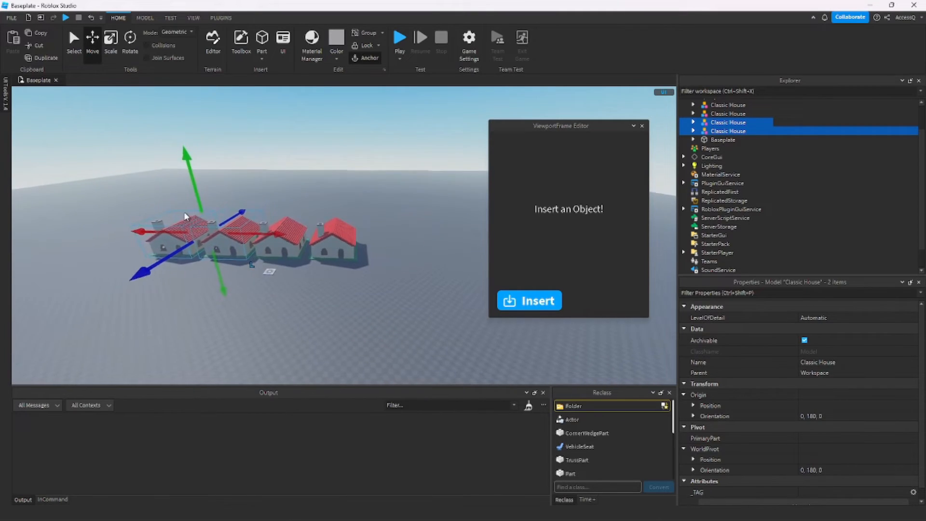
drag(143, 203, 351, 251)
key(ctrl+d)
drag(297, 236, 508, 249)
Select the sixth Classic House in the row and insert it into the editor
click(379, 188)
right_drag(379, 188, 400, 191)
click(404, 215)
key(f)
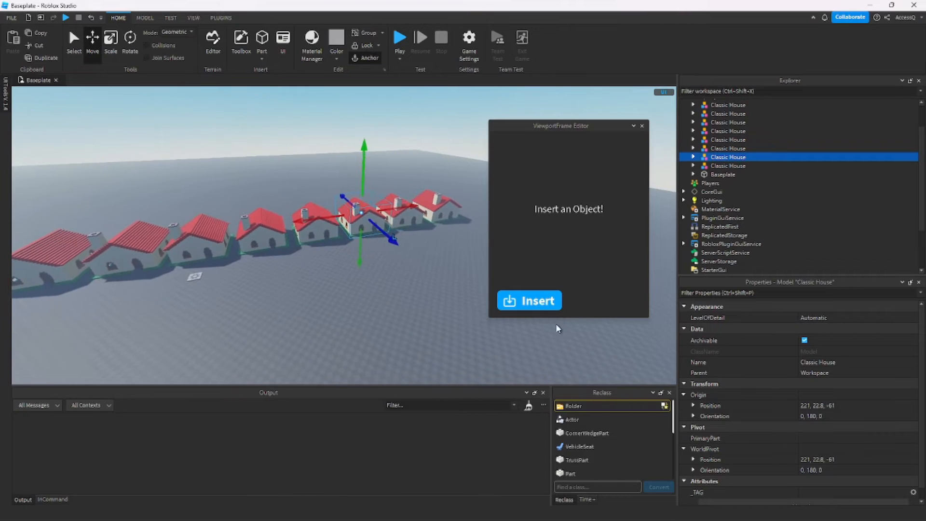
click(544, 300)
Examine how the highlight marks the inserted house among its neighbours, both up close and from a distance
right_drag(359, 273, 332, 263)
click(444, 231)
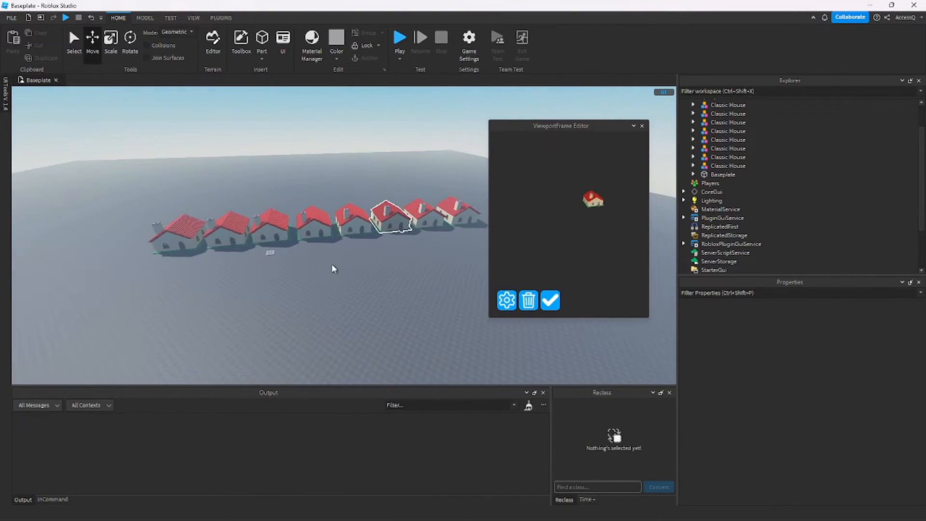
key(d)
key(w)
scroll(383, 208, up, 5)
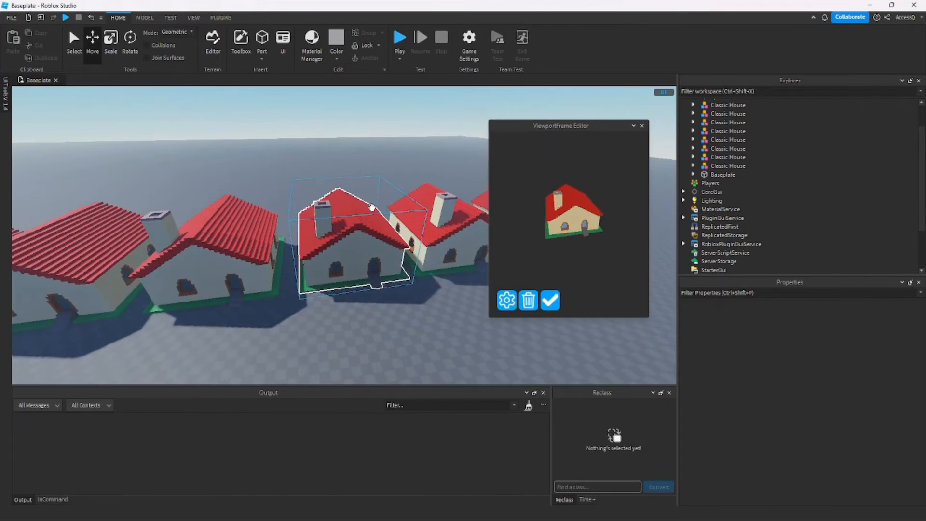
scroll(356, 215, down, 4)
right_drag(356, 215, 382, 215)
scroll(382, 215, down, 4)
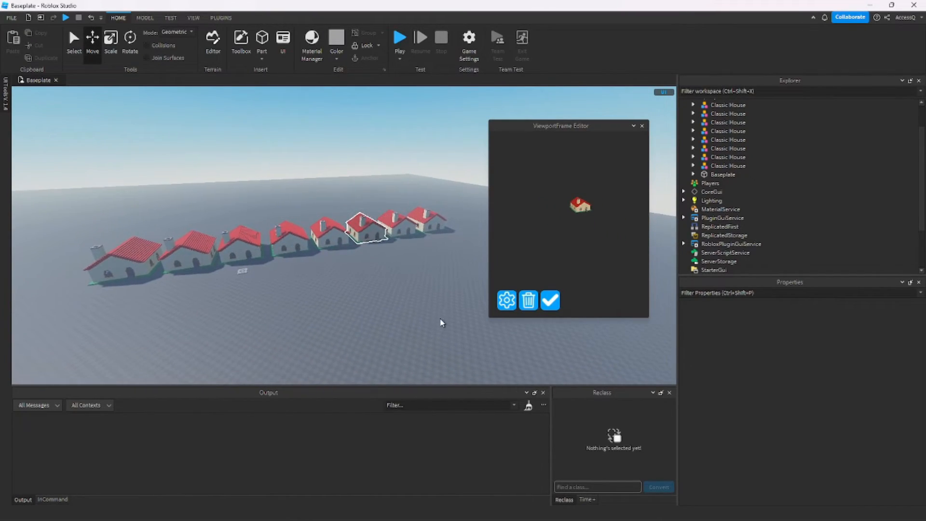
Create a viewport frame of the sixth house from the distant view and delete that frame
click(528, 300)
click(372, 234)
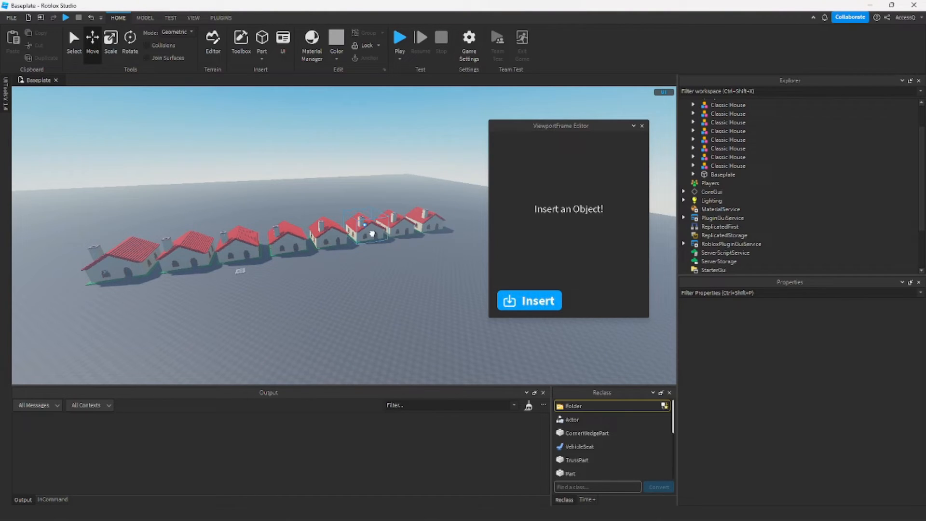
click(548, 309)
click(549, 300)
click(15, 146)
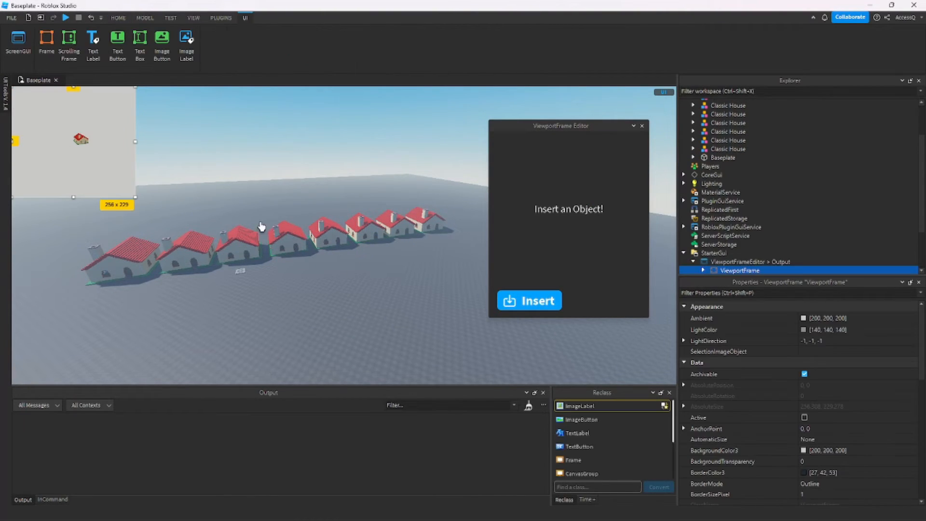
key(Delete)
Insert the sixth house into the editor and turn off highlighting of the inserted object
click(373, 236)
click(507, 301)
click(504, 301)
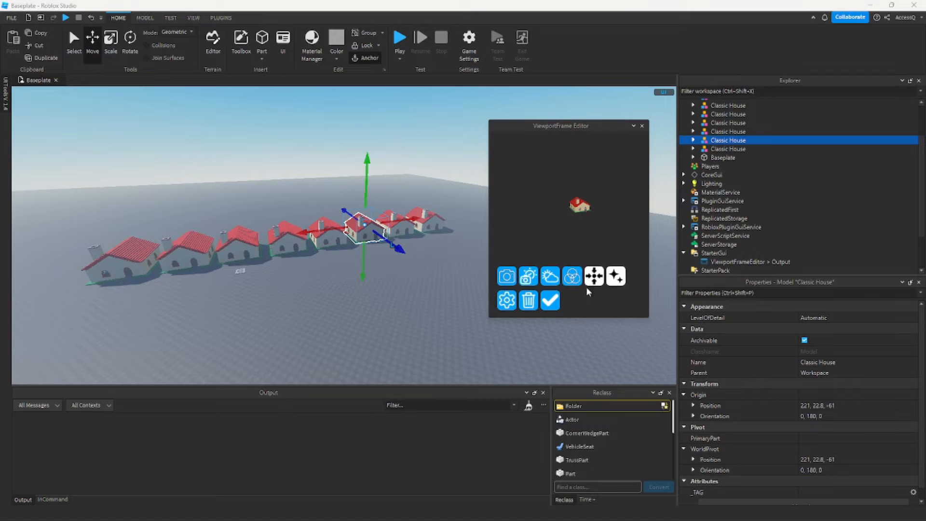
click(617, 278)
click(506, 302)
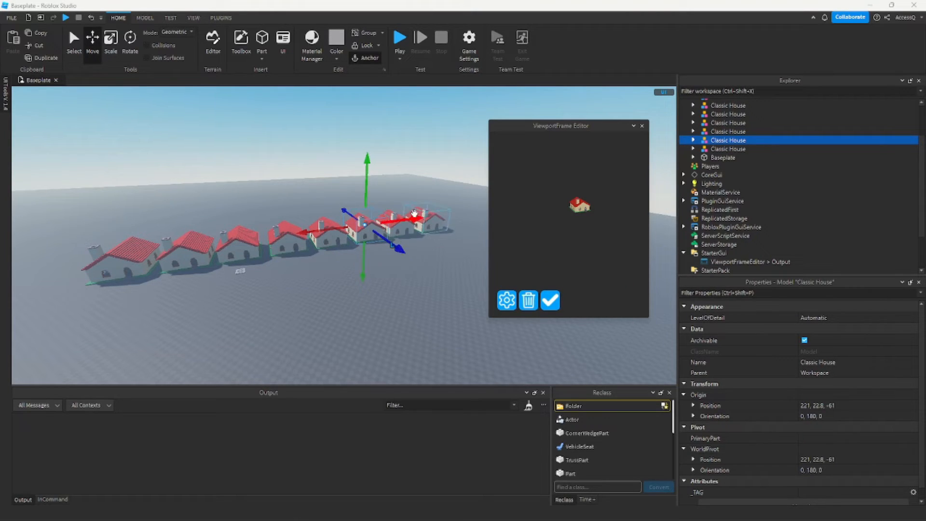
Remove the house from the editor, then select the sixth house in the row and insert it again
click(526, 302)
click(372, 275)
click(377, 233)
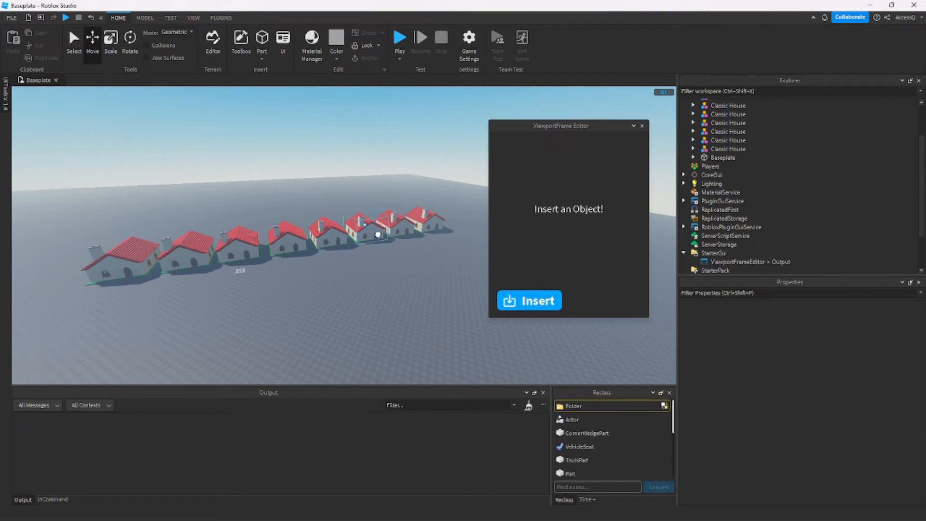
click(523, 297)
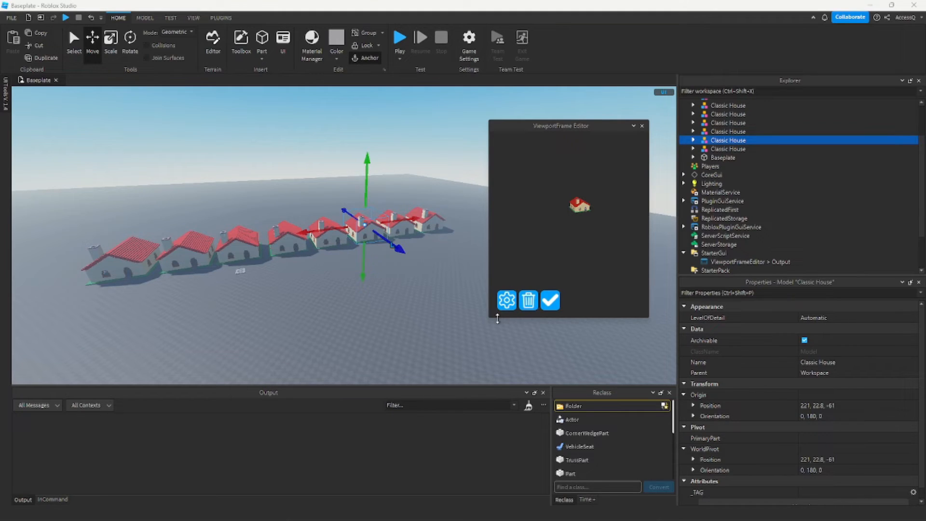
Focus on the sixth house and turn the inserted-object highlight back on in the editor settings
click(506, 299)
key(f)
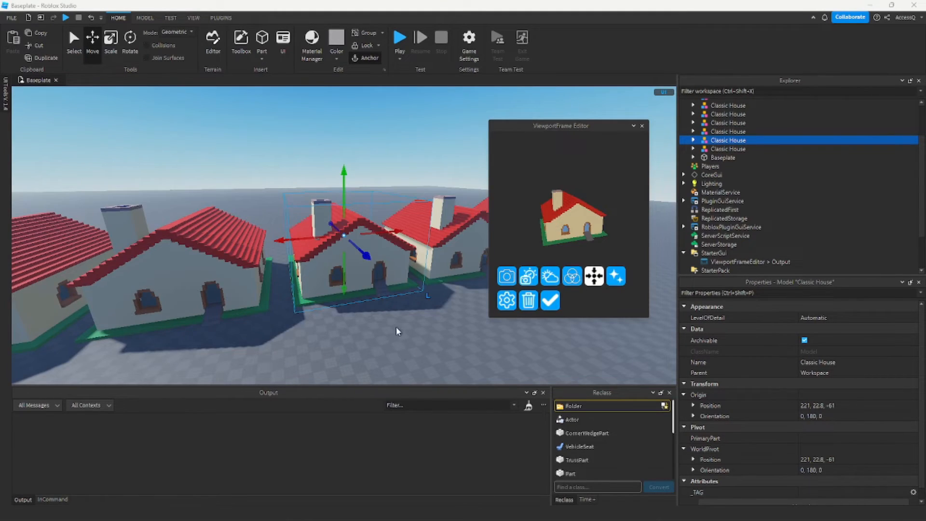
right_drag(395, 328, 394, 312)
click(613, 274)
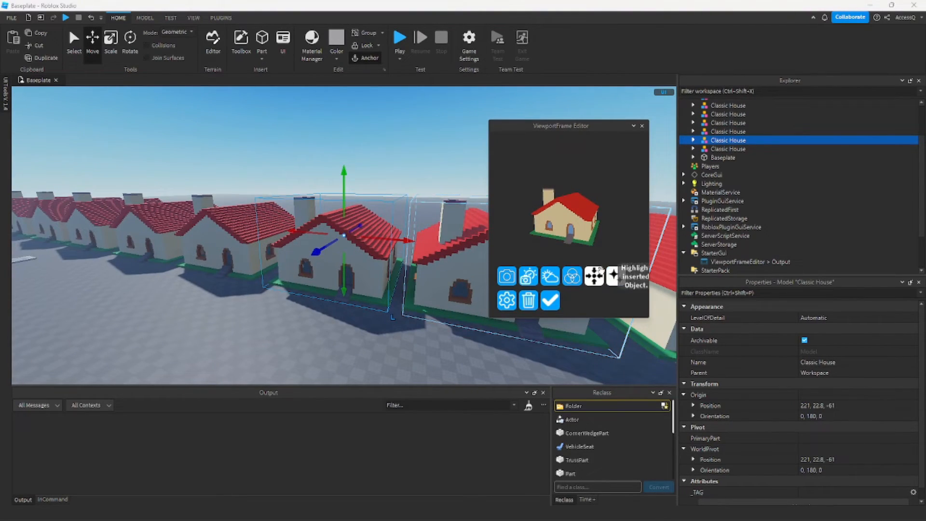
click(505, 300)
Create a viewport frame of the sixth house from an angled front view and move it lower in the 3D view
right_drag(385, 313, 453, 322)
click(551, 301)
click(47, 148)
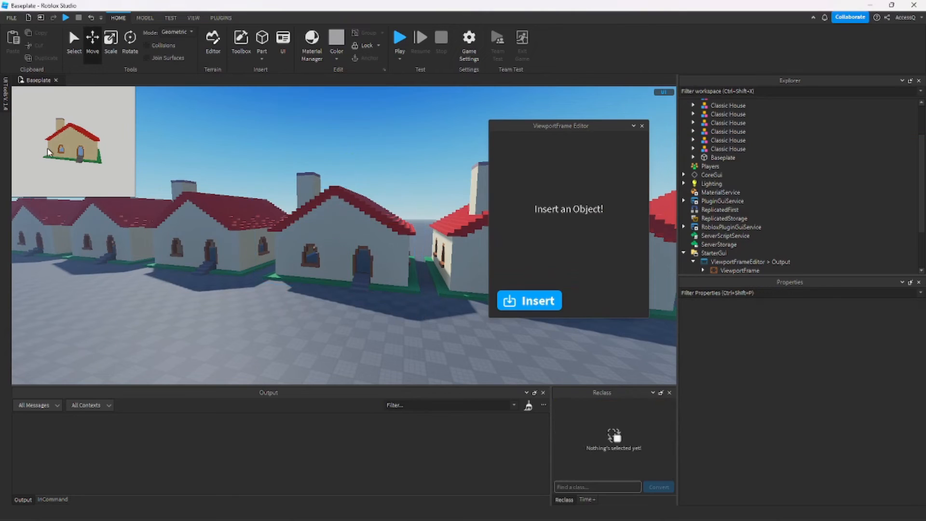
drag(47, 148, 66, 329)
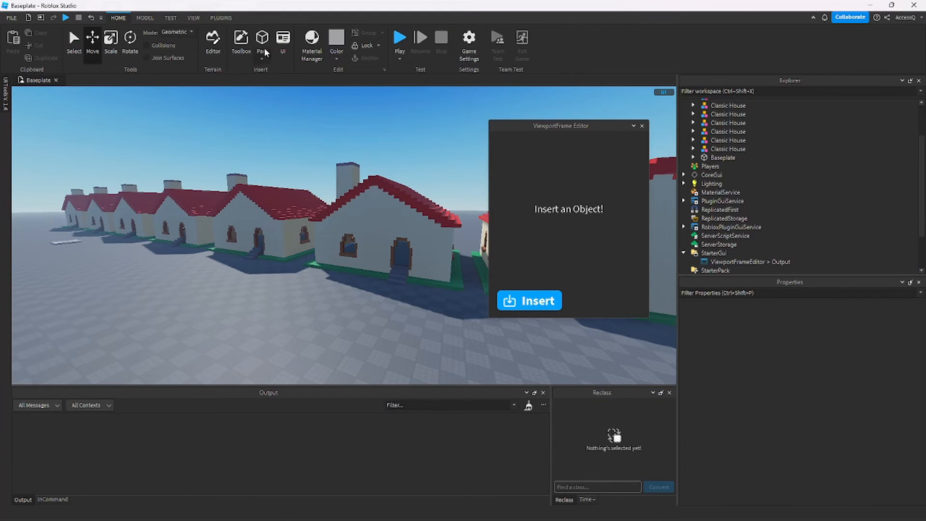
Add a block part on the ground in front of the houses and insert it into the editor with its settings shown
click(263, 43)
right_drag(386, 267, 382, 287)
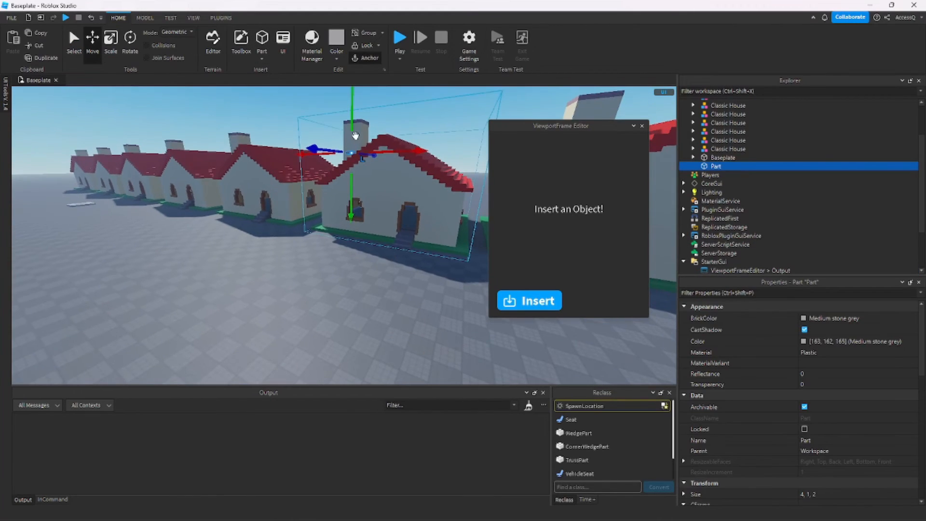
key(ctrl+1)
drag(349, 155, 268, 322)
key(f)
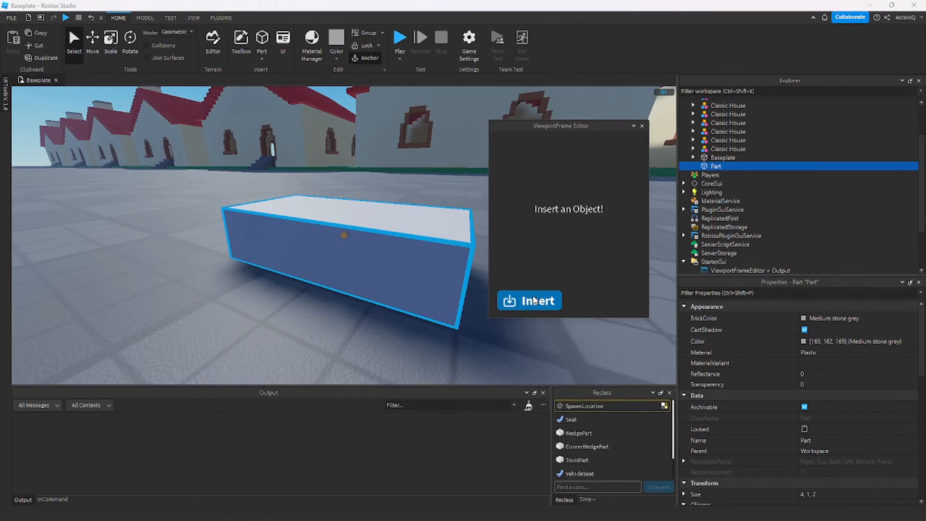
click(512, 301)
click(507, 301)
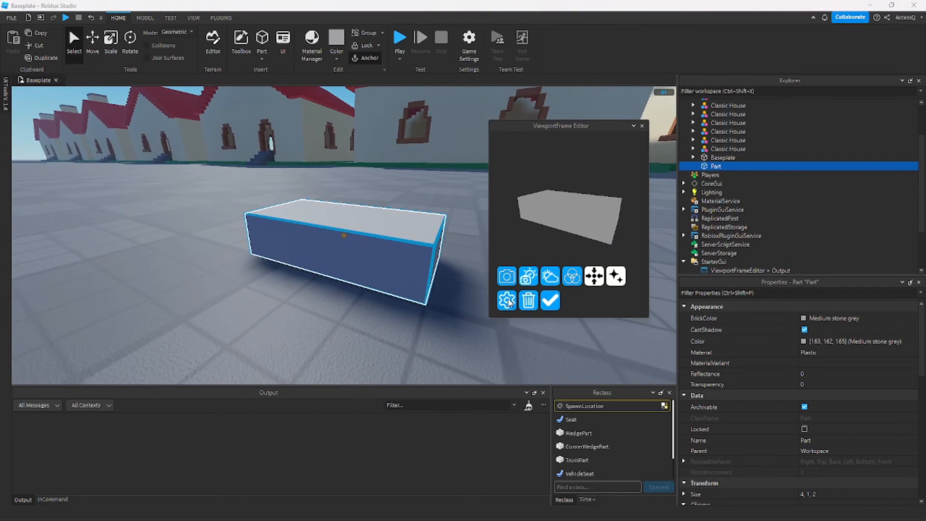
Set the light direction from an angled camera view of the block part and change the light colour to cyan (0, 228, 255)
click(529, 276)
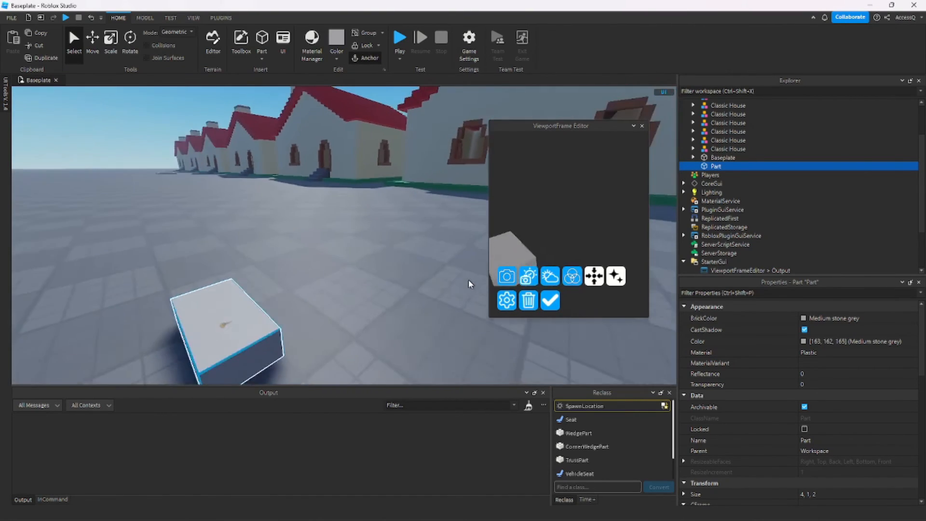
click(549, 282)
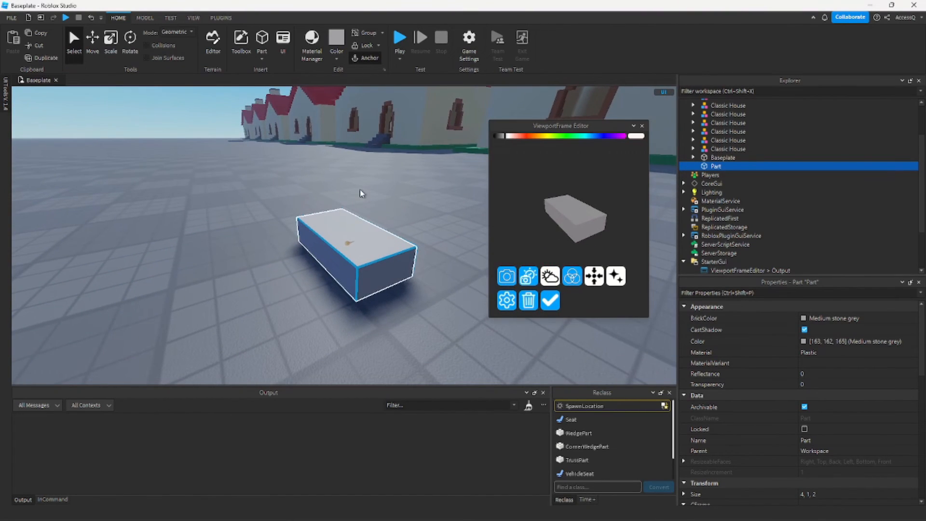
click(573, 277)
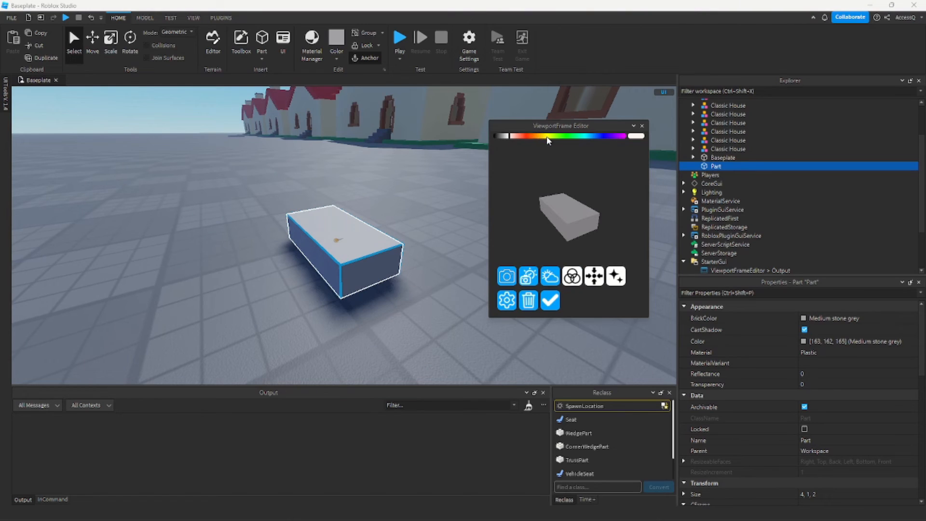
drag(547, 140, 574, 140)
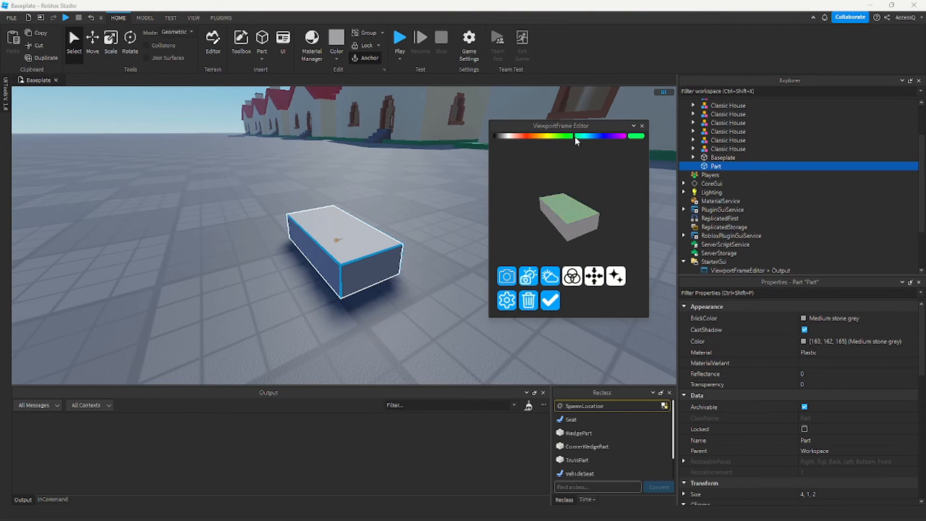
click(599, 339)
Create a viewport frame of the block part, move it to about 82, 41 in the 3D view and deselect it
click(550, 300)
drag(84, 151, 123, 170)
click(362, 330)
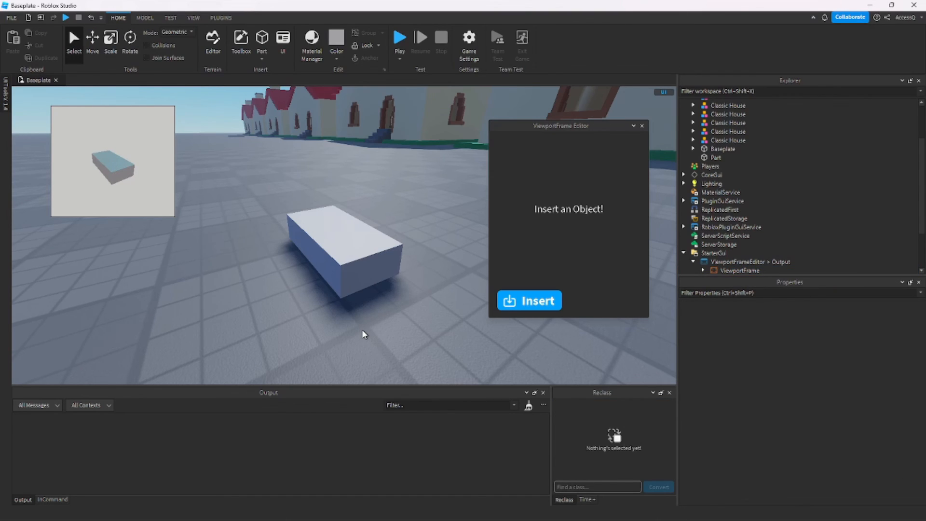
scroll(361, 329, down, 1)
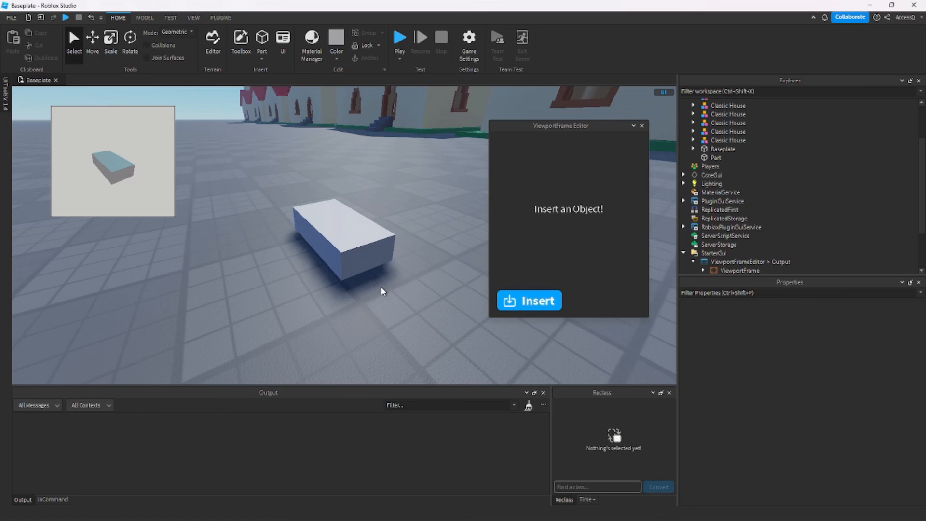
Try to make the block part's viewport frame slightly taller, undo the resize and deselect the frame
click(85, 163)
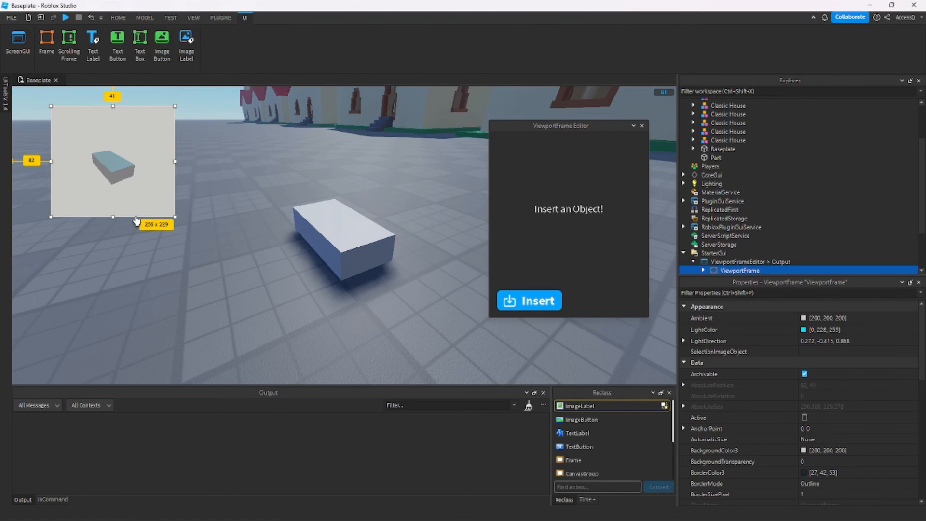
drag(114, 217, 111, 229)
key(ctrl+z)
click(202, 140)
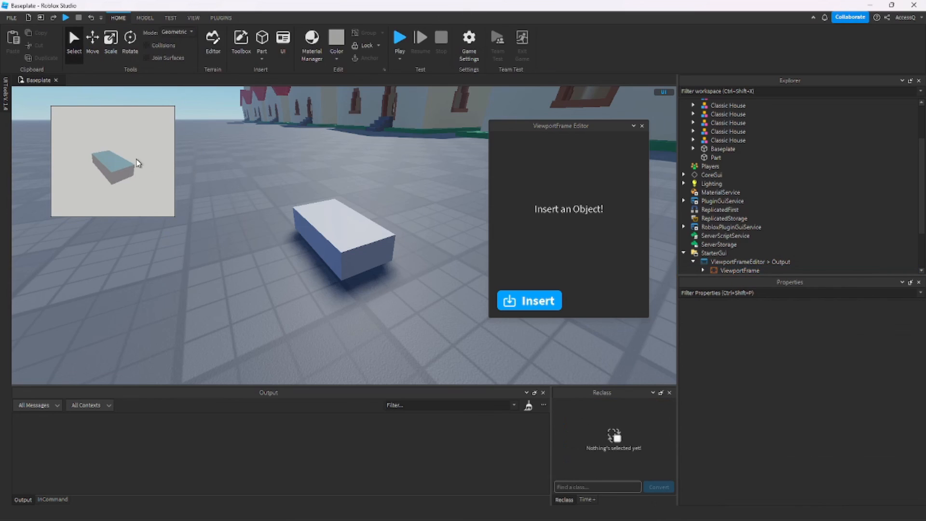
scroll(448, 196, down, 2)
right_drag(448, 198, 449, 196)
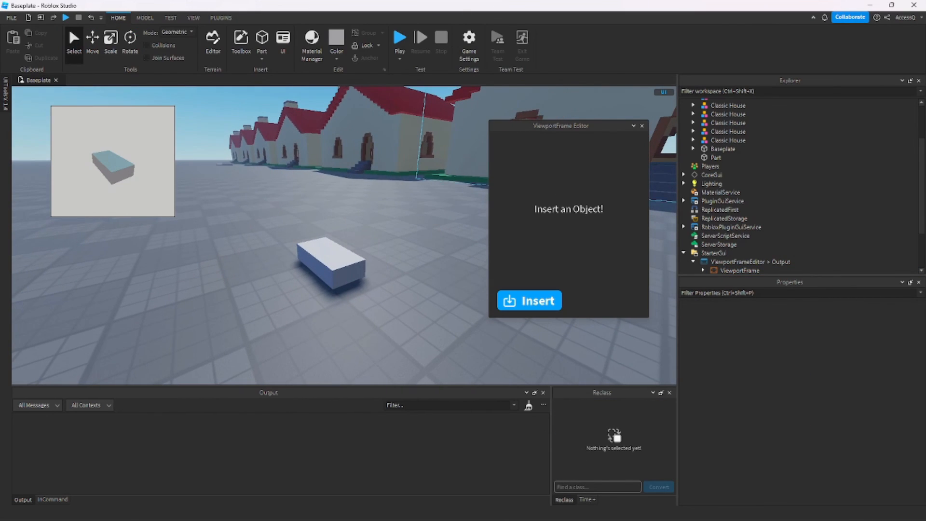